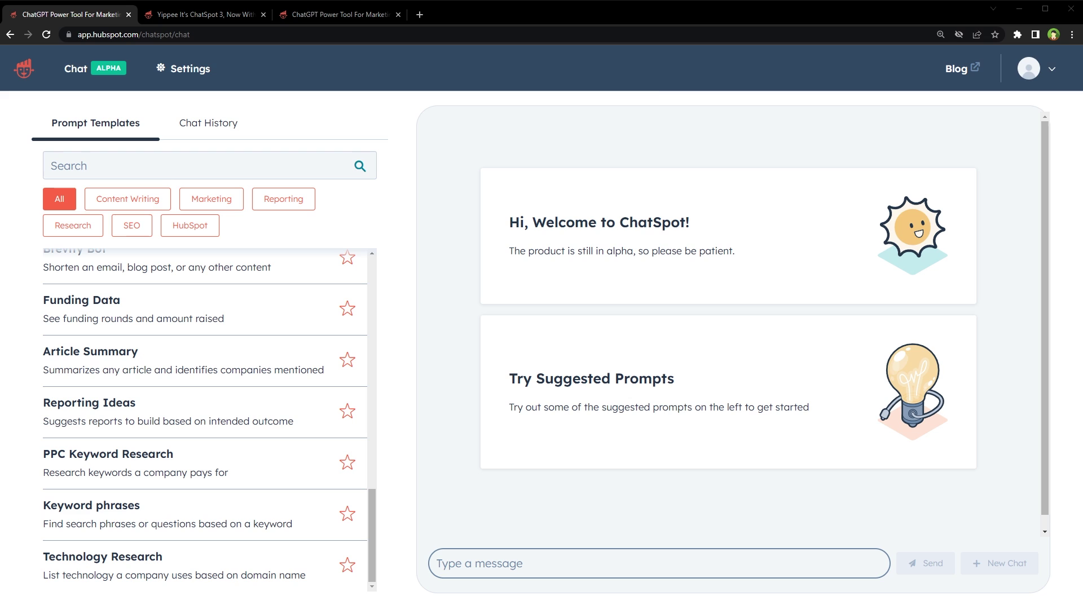
# Step: Switch to the tab showing the 'Yippee It's ChatSpot 3, Now With GPT-4!' blog post
pyautogui.click(254, 16)
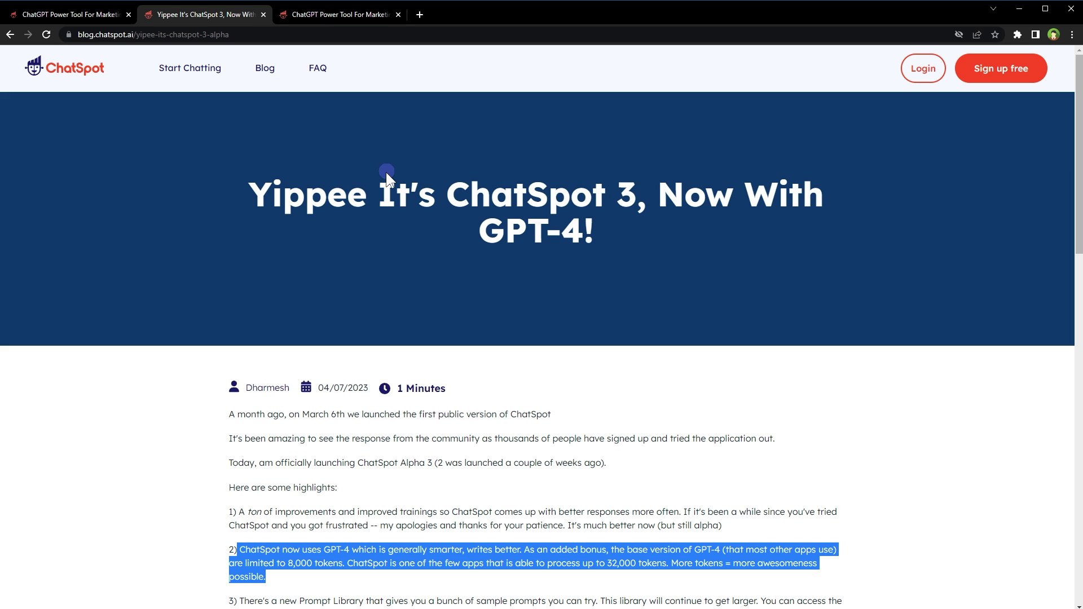
pyautogui.moveTo(379, 172); pyautogui.dragTo(641, 234)
pyautogui.scroll(-5, 608, 237)
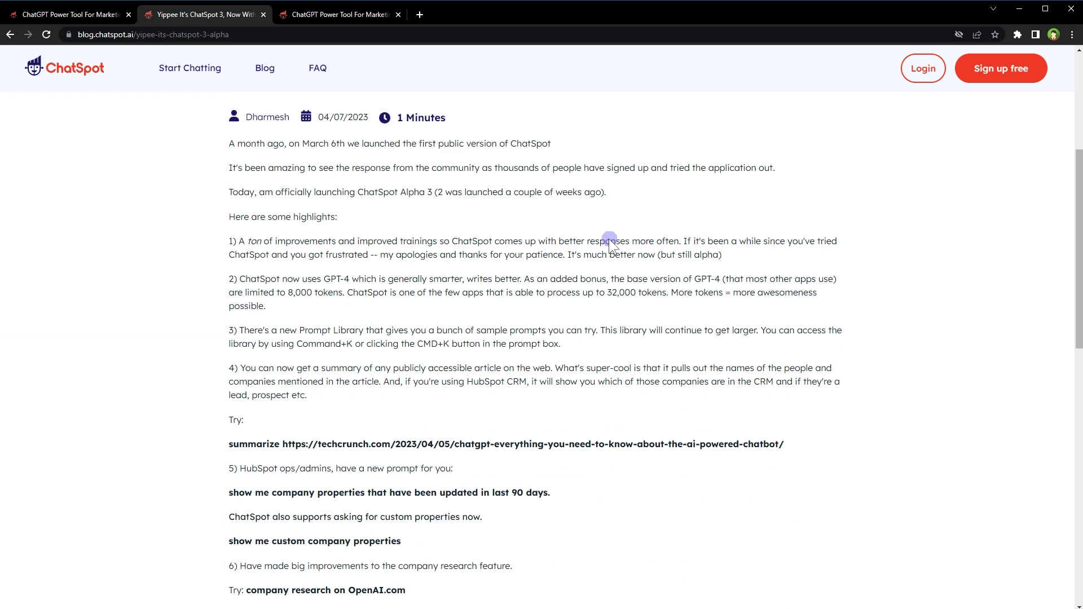
pyautogui.click(246, 270)
pyautogui.moveTo(246, 270); pyautogui.dragTo(325, 293)
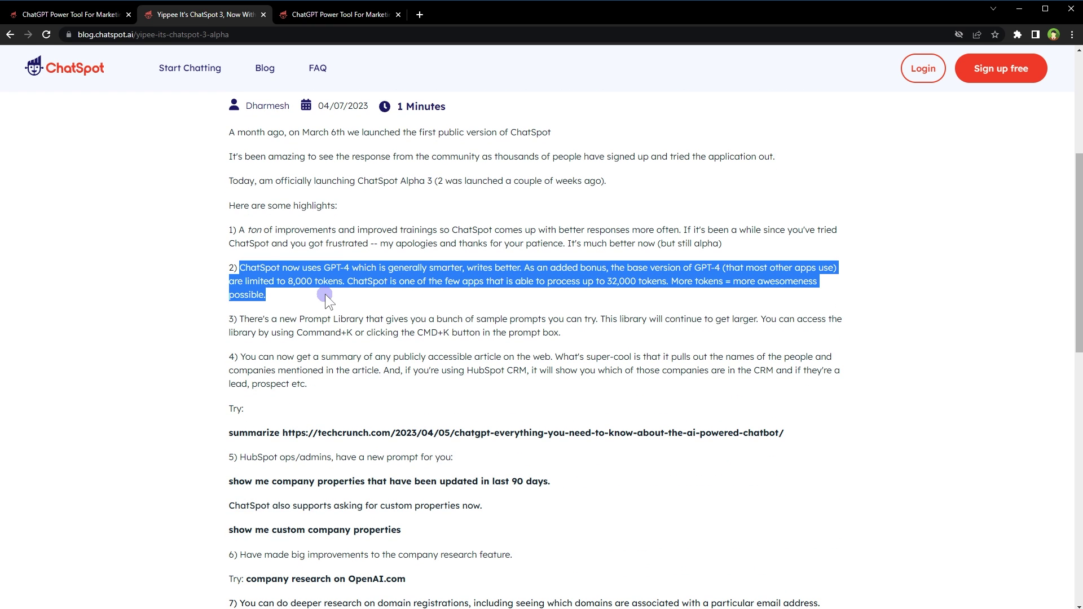
pyautogui.scroll(2, 325, 294)
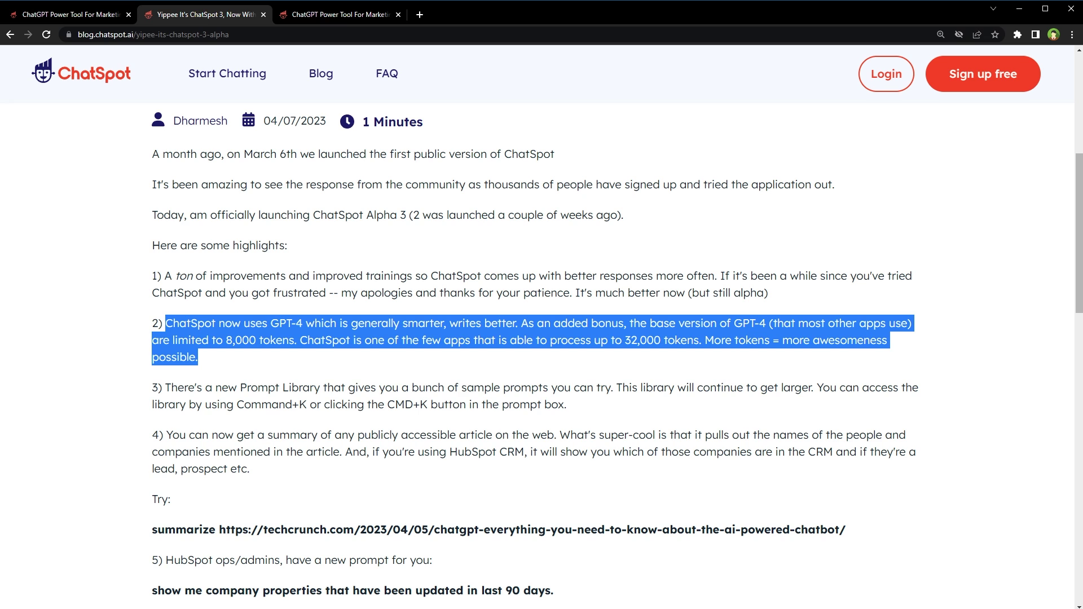
# Step: Return to the chat app, then reopen it from the chatspot.ai landing page via Start chatting
pyautogui.click(82, 21)
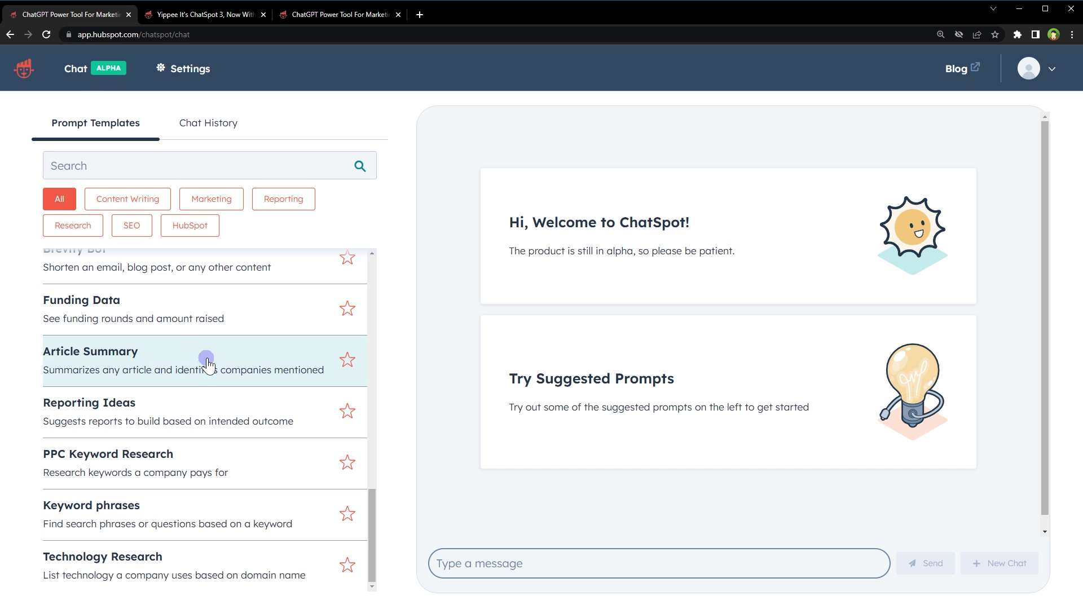
pyautogui.scroll(12, 209, 367)
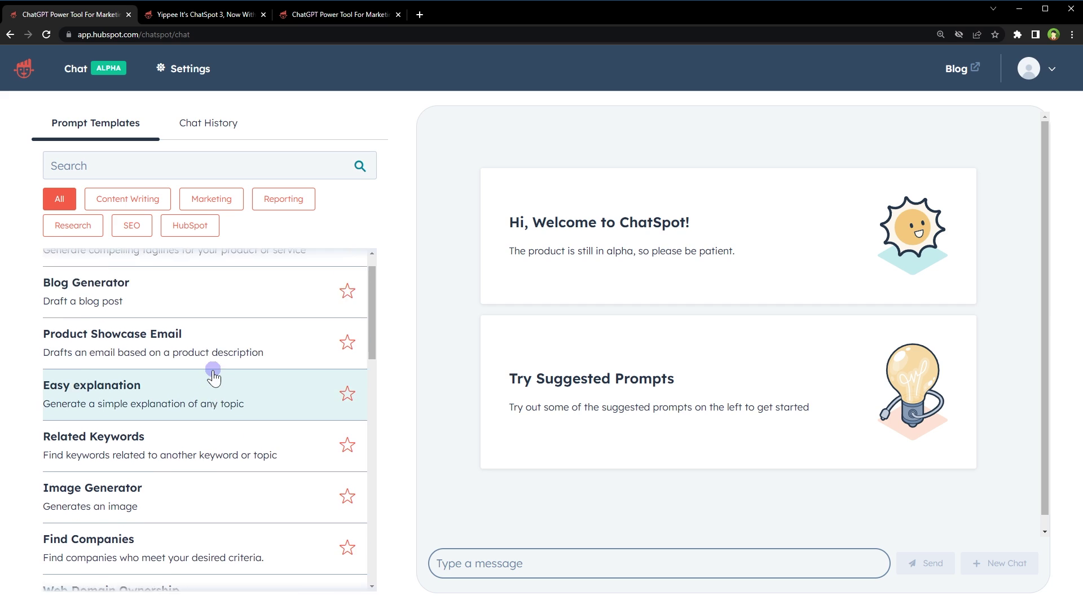
pyautogui.scroll(1, 214, 377)
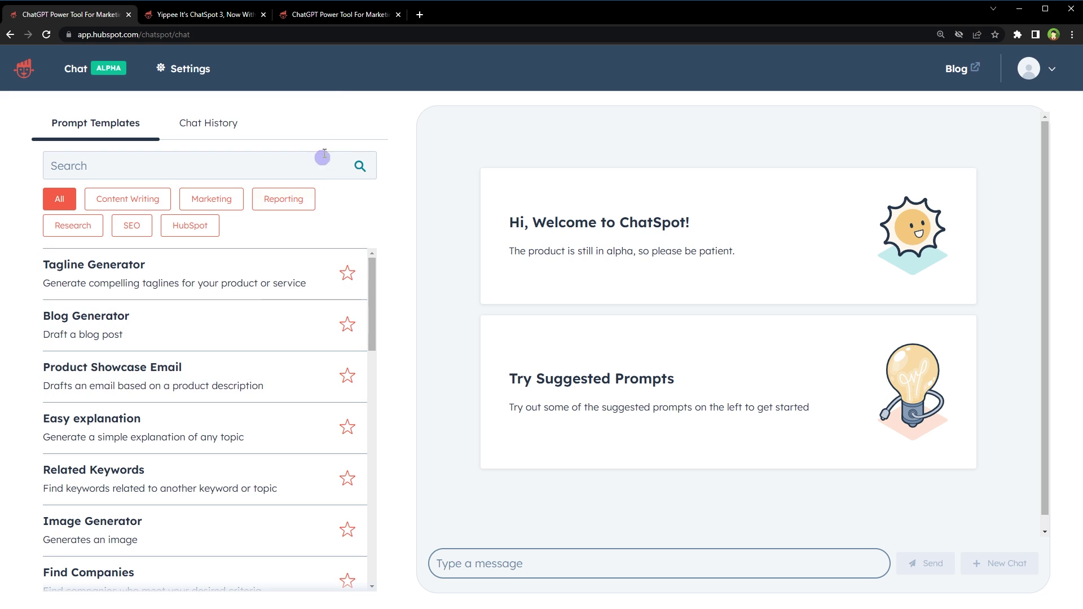
pyautogui.click(360, 17)
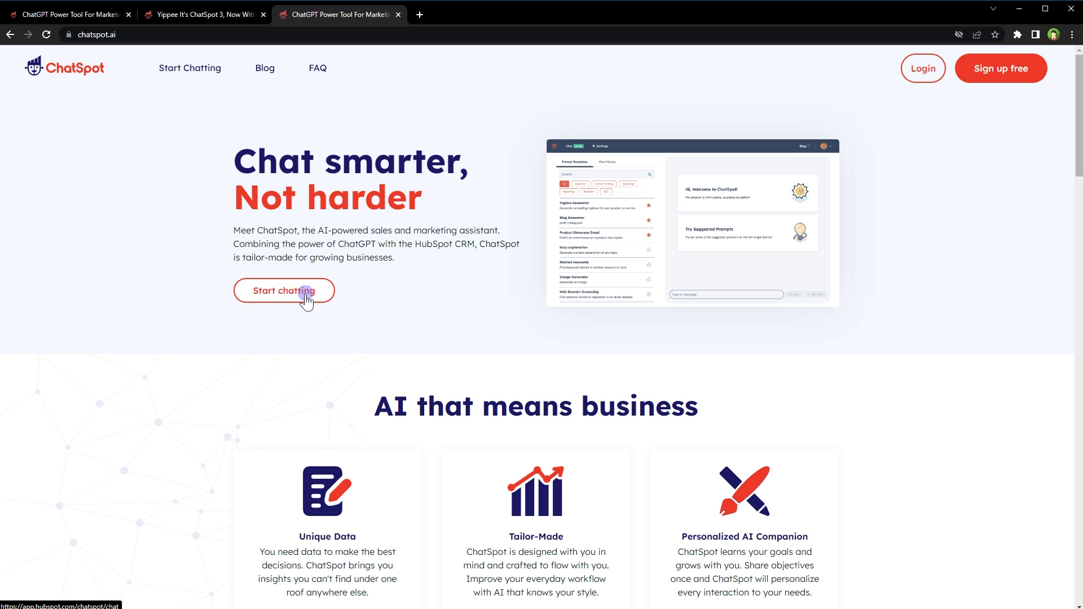
pyautogui.click(306, 292)
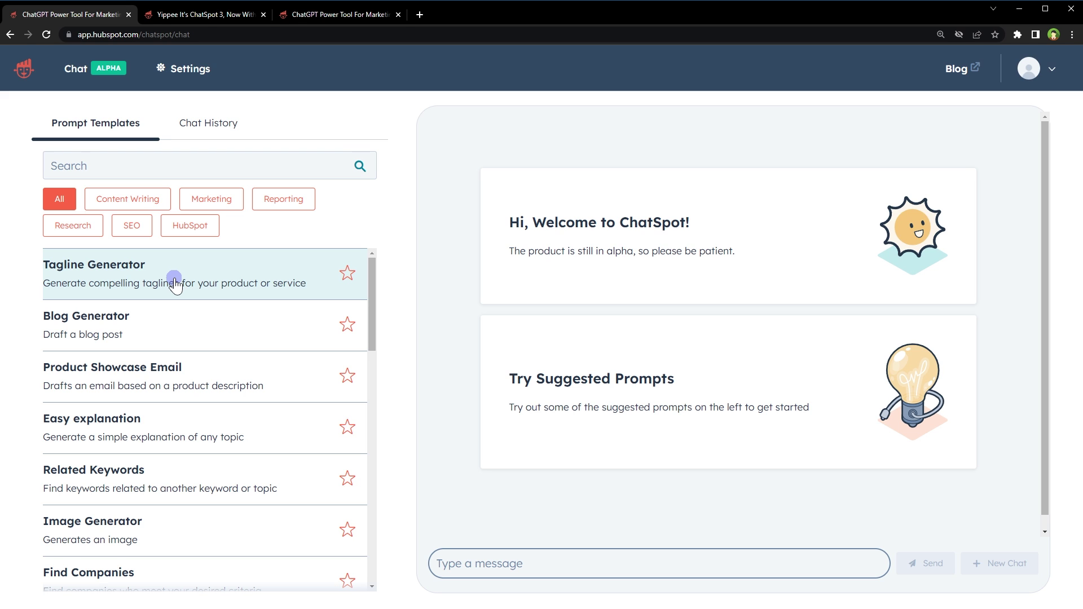
# Step: Open the Tagline Generator template and enter 'Cutting-edge' as the adjective
pyautogui.click(175, 283)
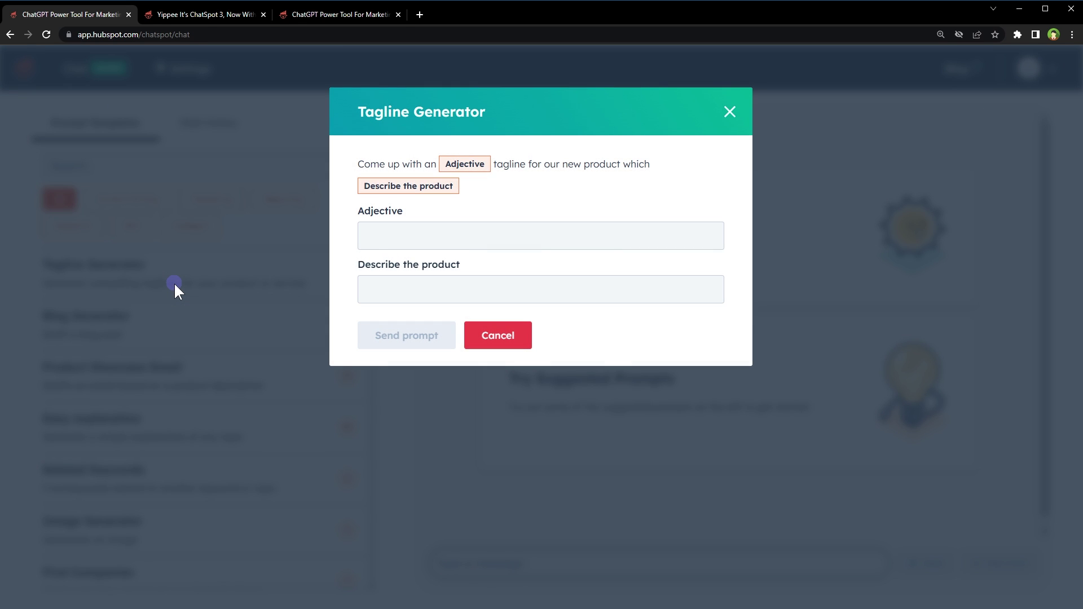
pyautogui.click(462, 234)
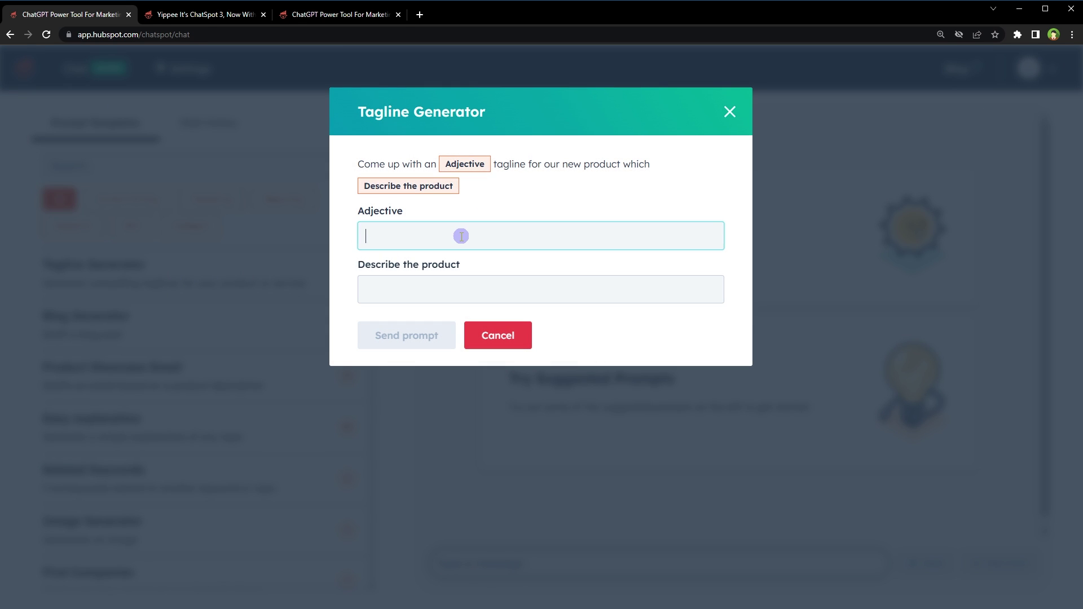
pyautogui.click(460, 283)
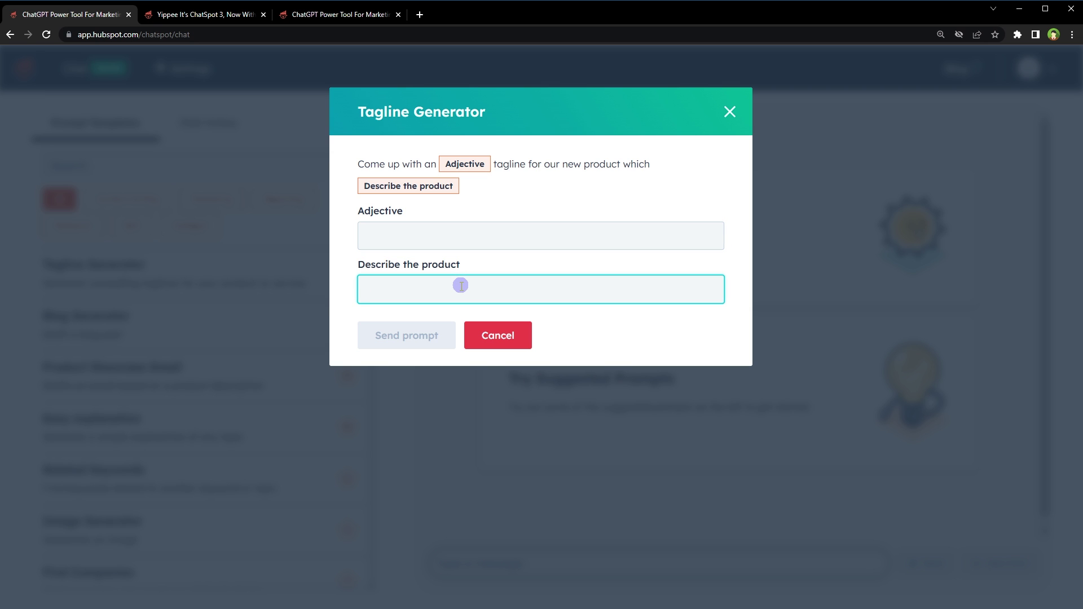
pyautogui.click(398, 164)
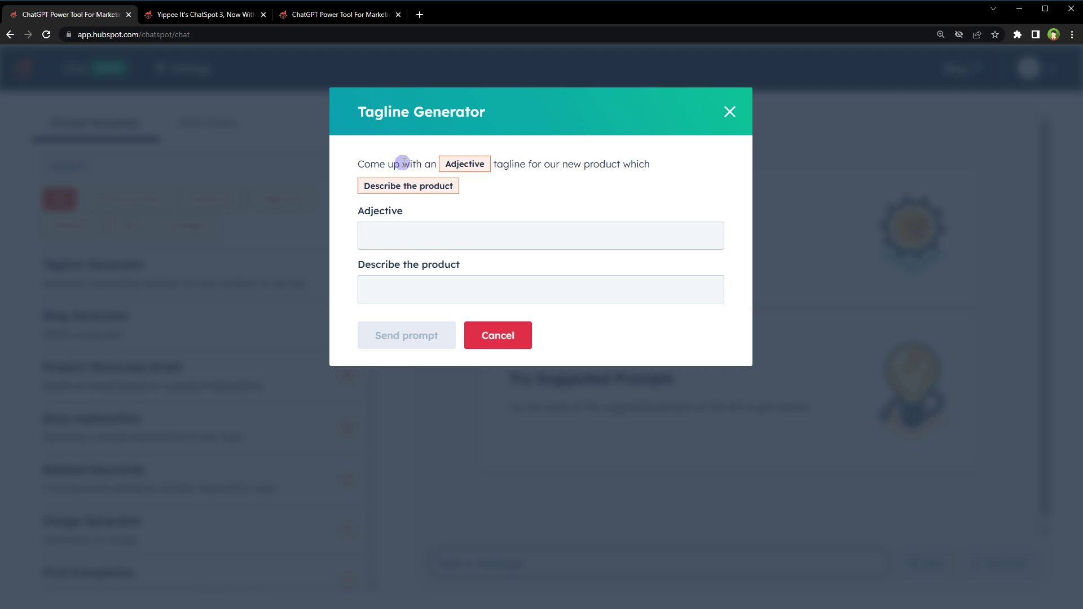
pyautogui.click(431, 232)
pyautogui.write('Cutting-edge')
pyautogui.moveTo(438, 236); pyautogui.dragTo(325, 235)
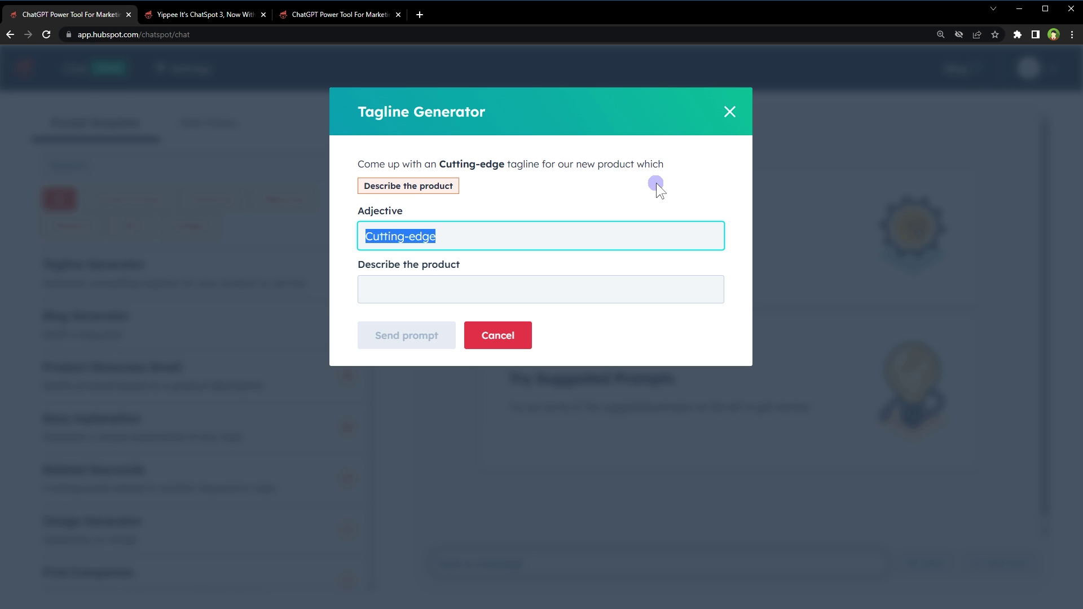
# Step: Paste the AI-navigation drone description and send, getting 'Experience the future of flight…' as the tagline
pyautogui.click(460, 289)
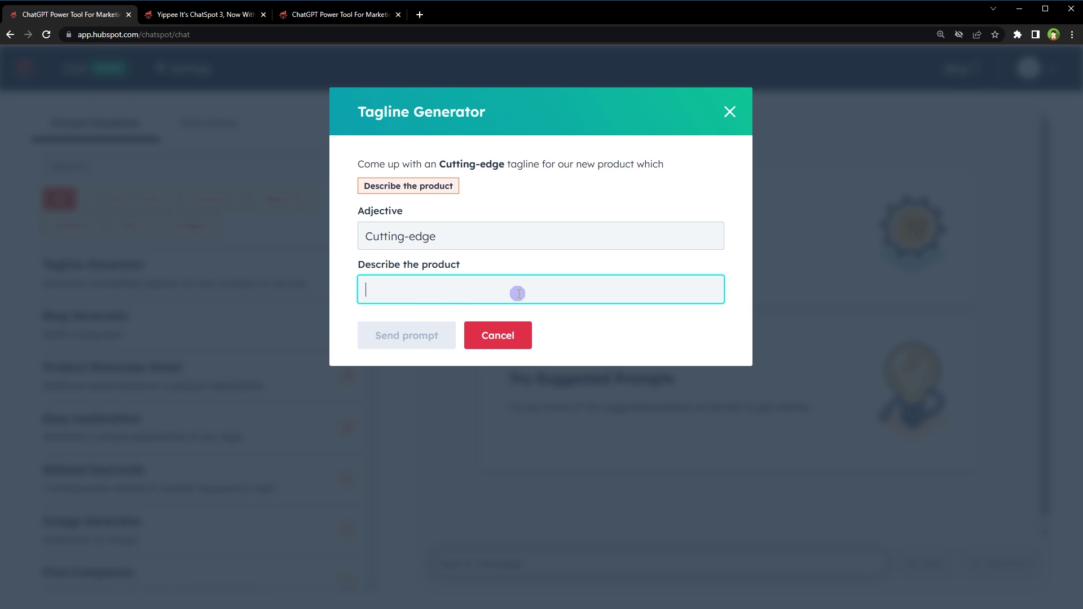
pyautogui.write('A next-generation drone with AI navigation features')
pyautogui.moveTo(662, 288); pyautogui.dragTo(332, 277)
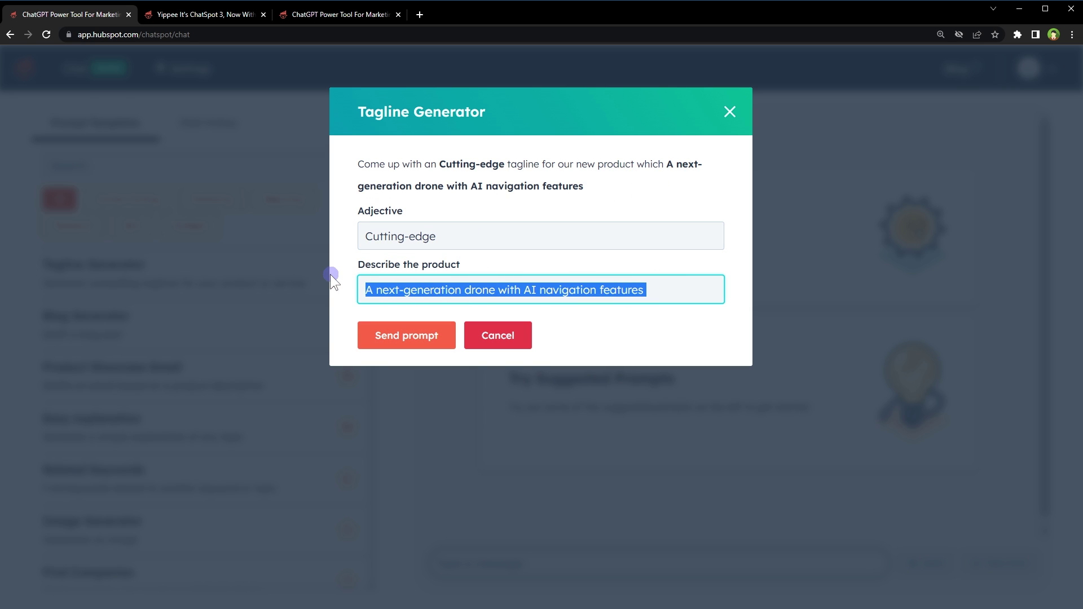
pyautogui.click(484, 291)
pyautogui.click(521, 290)
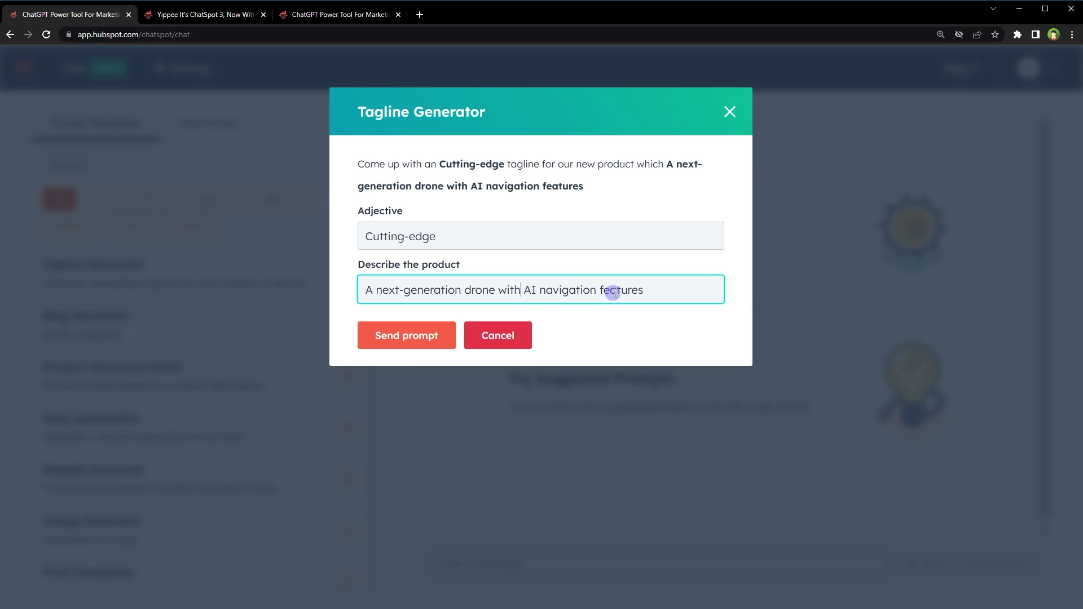
pyautogui.click(666, 289)
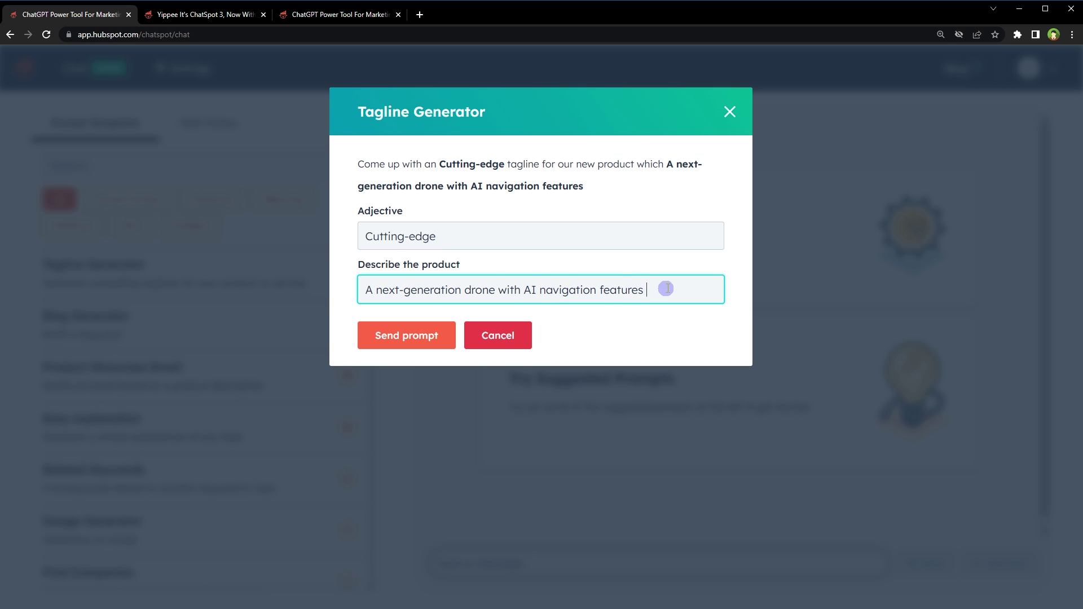
pyautogui.click(411, 342)
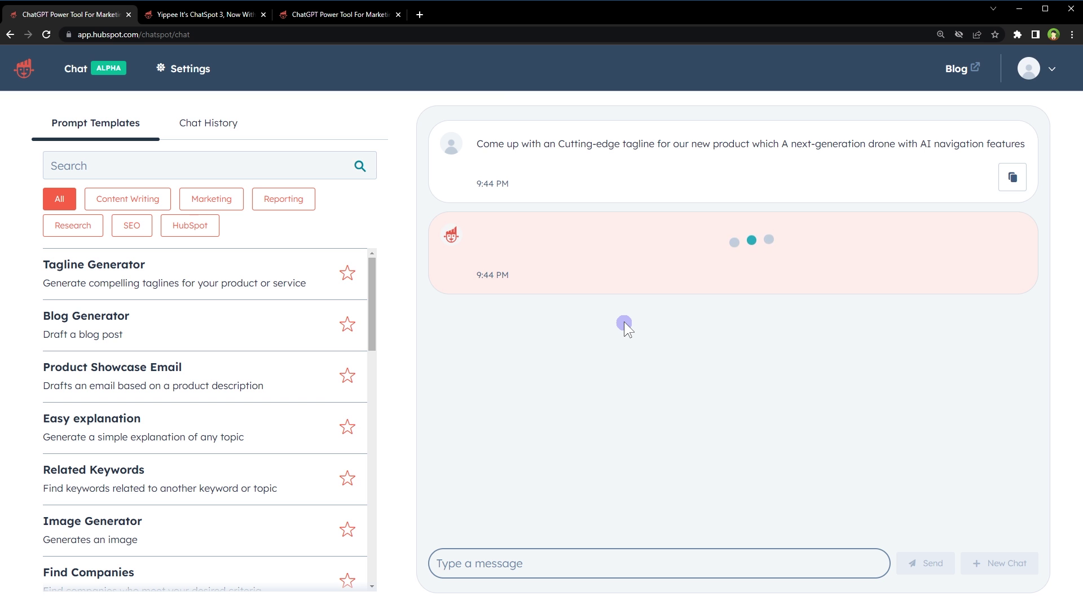
pyautogui.moveTo(589, 236); pyautogui.dragTo(988, 241)
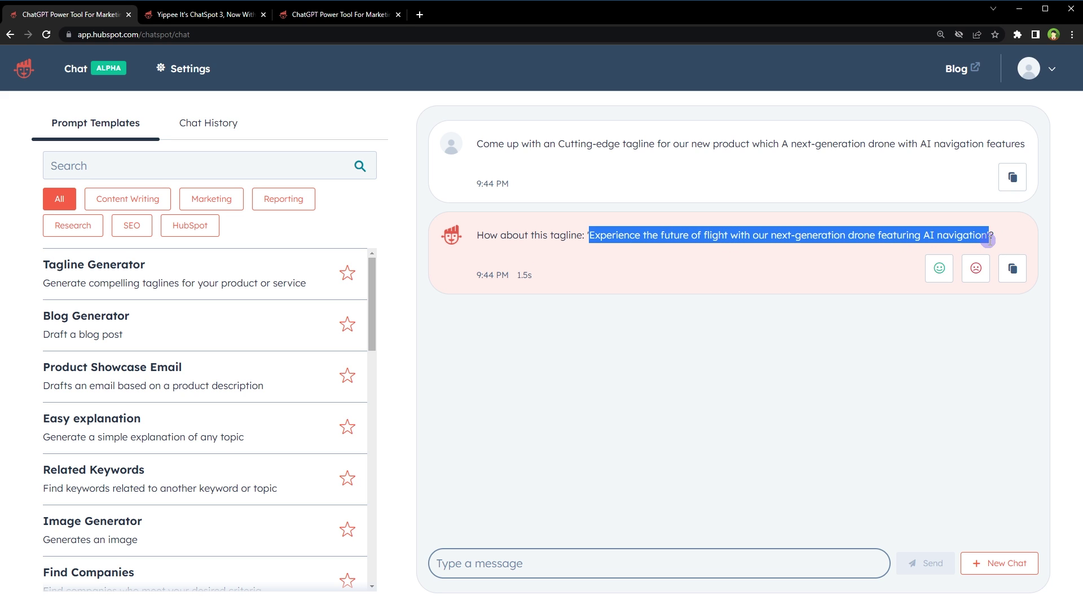
# Step: Request an All-Natural skincare tagline, which returns 'Nature's Best for Your Skin'
pyautogui.click(73, 282)
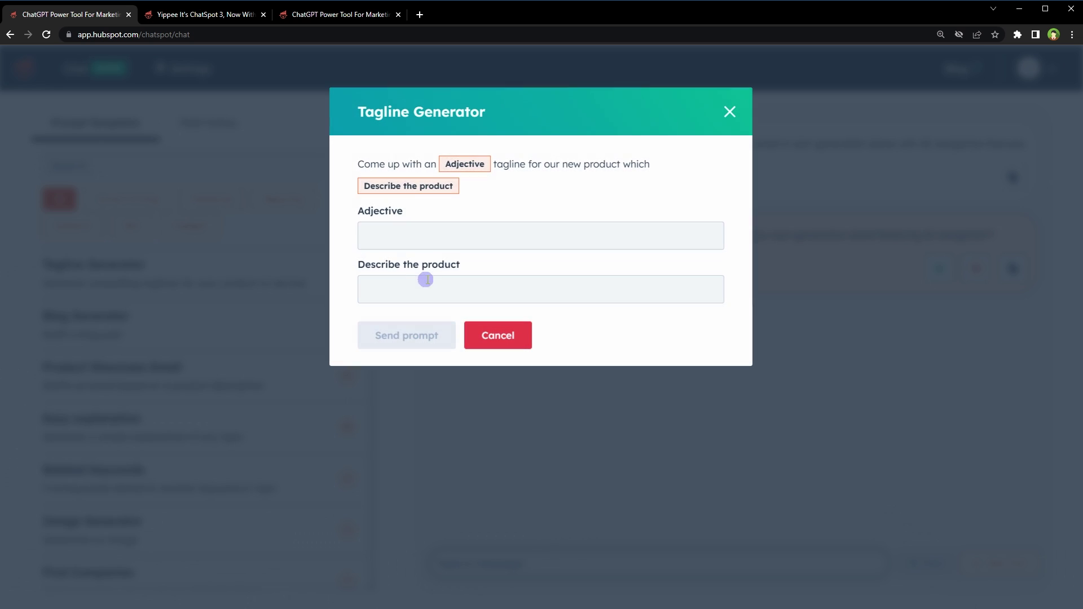
pyautogui.click(451, 229)
pyautogui.write('All-Natural')
pyautogui.moveTo(460, 235); pyautogui.dragTo(289, 244)
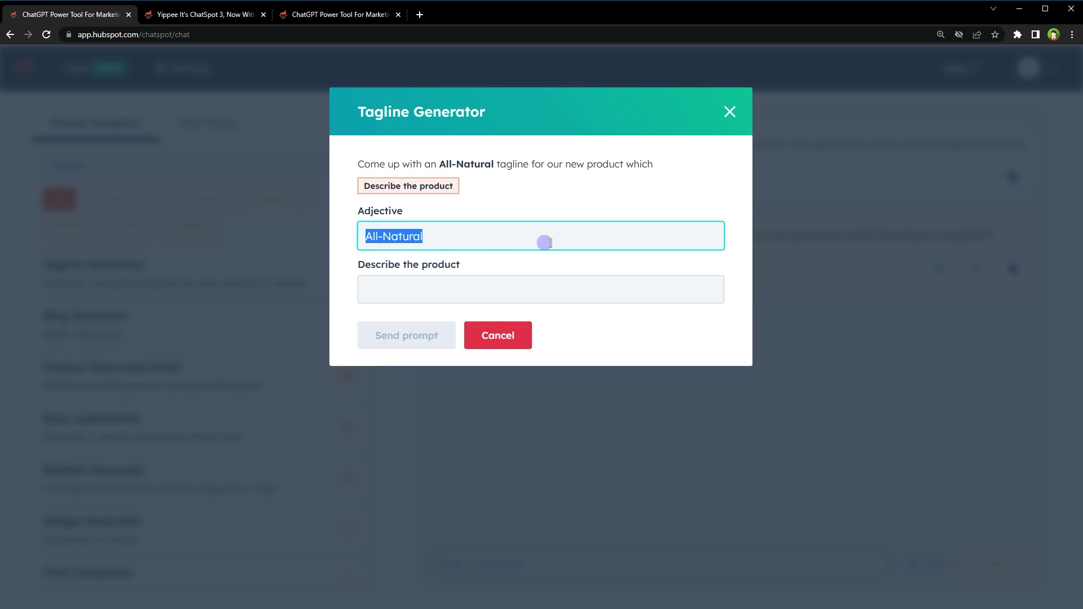
pyautogui.click(411, 295)
pyautogui.write('A skincare product line made from 100% organic ingredients')
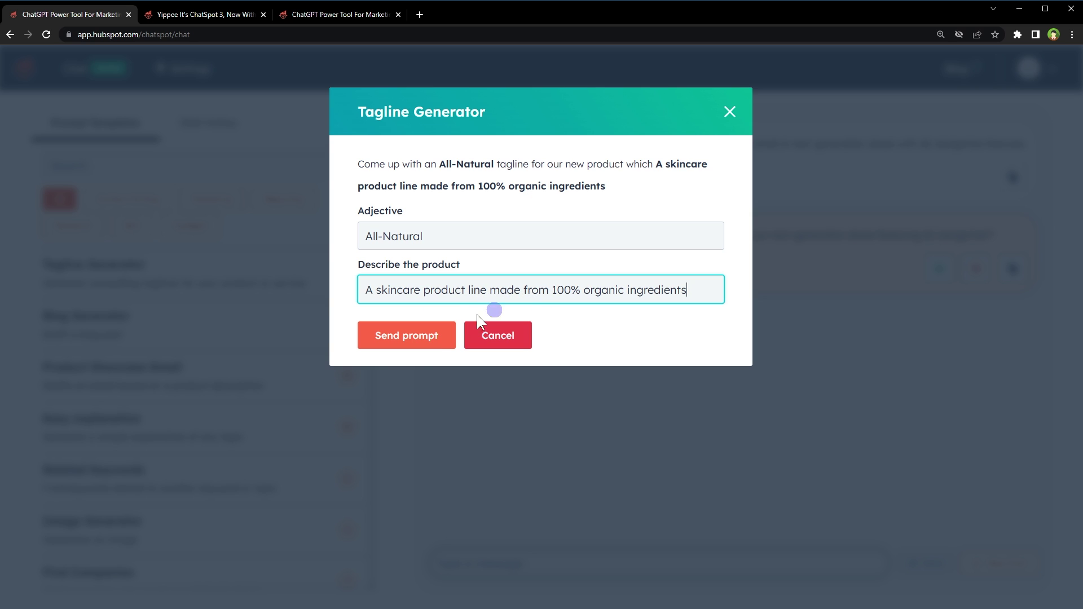
pyautogui.click(401, 339)
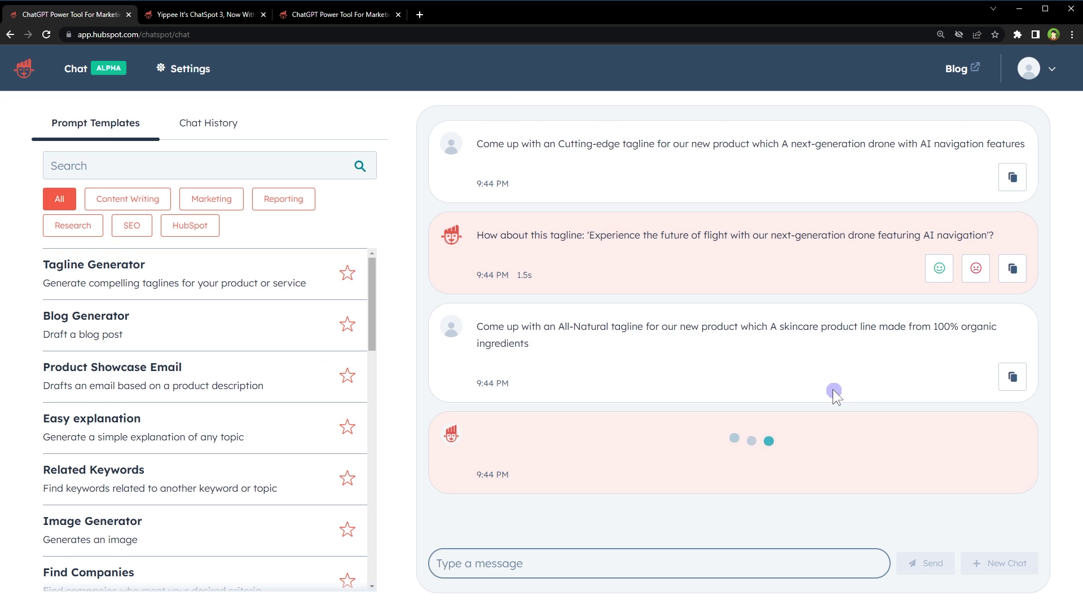
pyautogui.moveTo(535, 433); pyautogui.dragTo(657, 433)
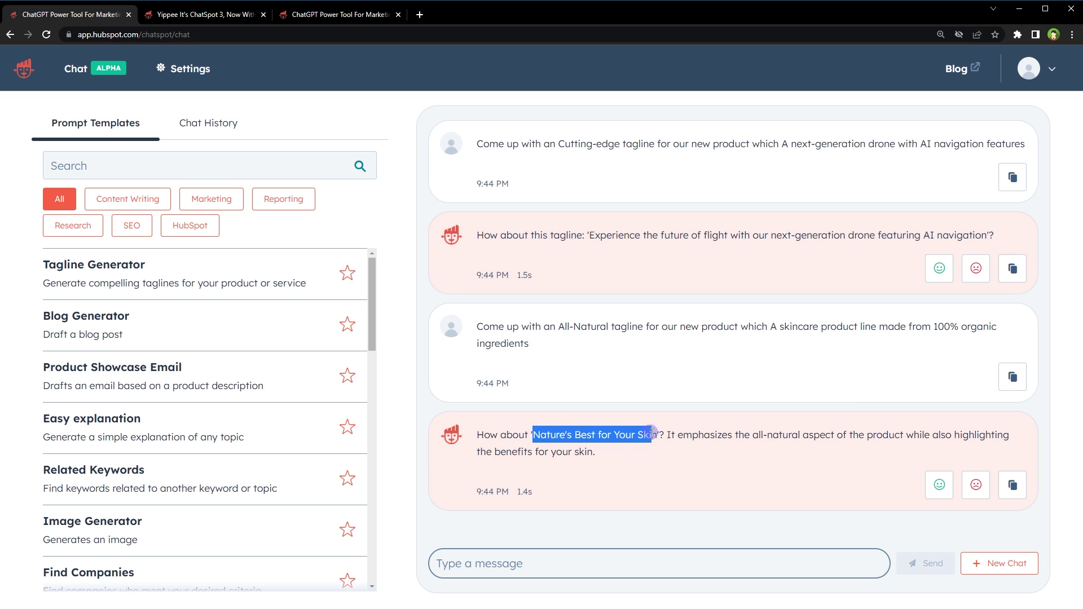
pyautogui.click(621, 454)
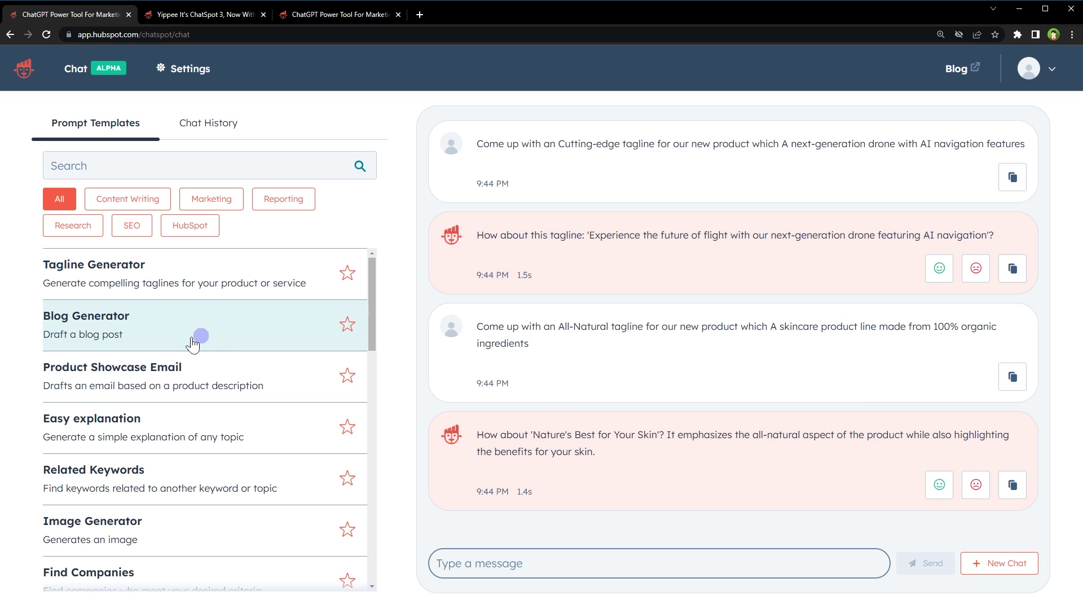
# Step: Paste the self-driving electric vehicle topic into the Blog Generator and send it
pyautogui.click(224, 337)
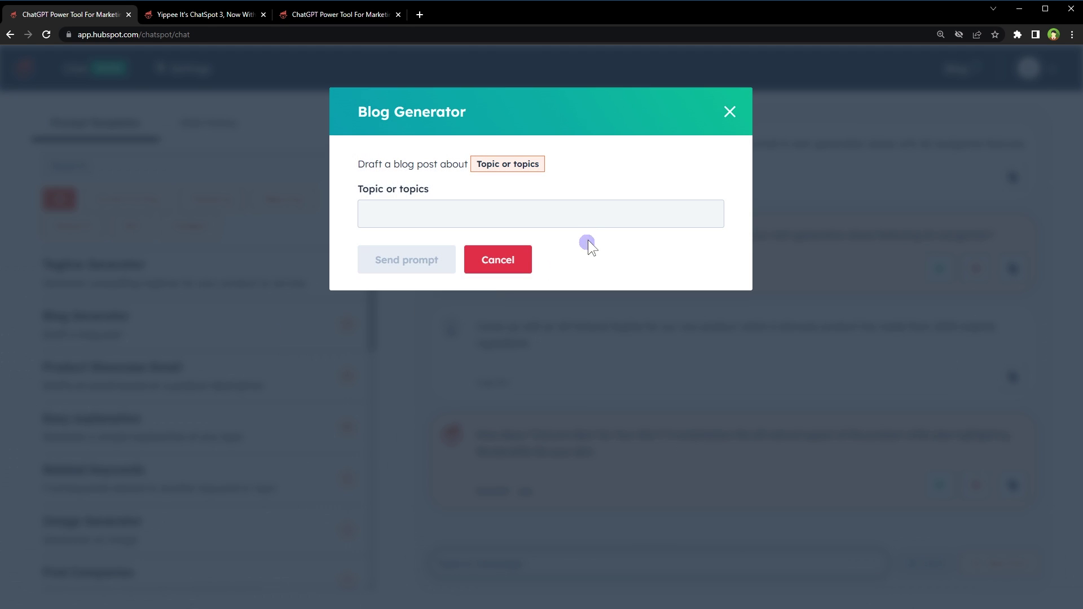
pyautogui.click(522, 216)
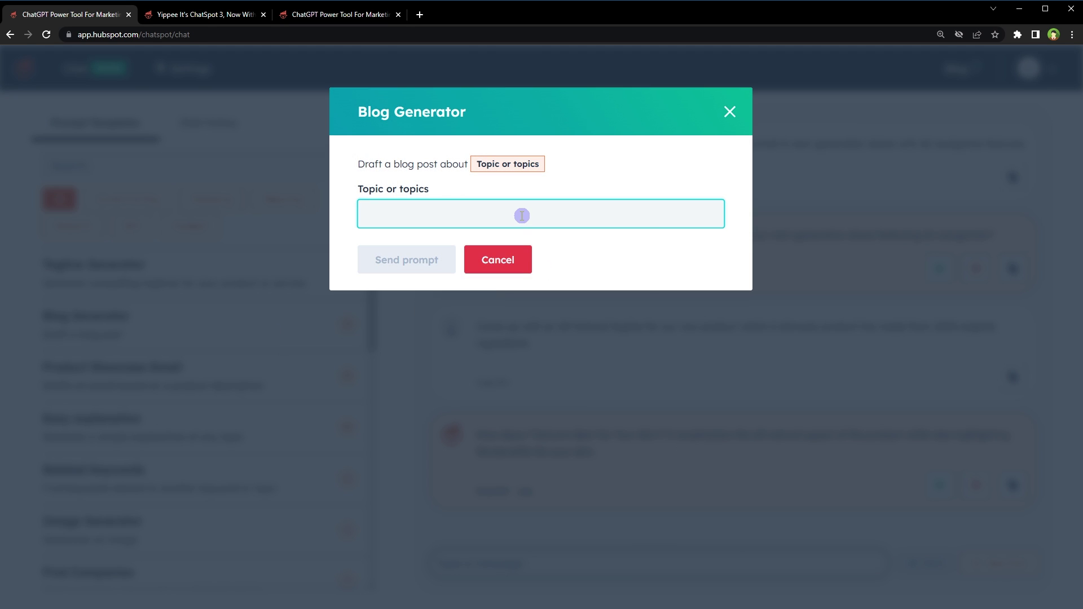
pyautogui.rightClick(522, 216)
pyautogui.click(553, 301)
pyautogui.press('Home')
pyautogui.hotkey('ctrl', 'shift', 'Right')
pyautogui.hotkey('ctrl', 'shift', 'Right')
pyautogui.hotkey('ctrl', 'shift', 'Right')
pyautogui.hotkey('ctrl', 'shift', 'Right')
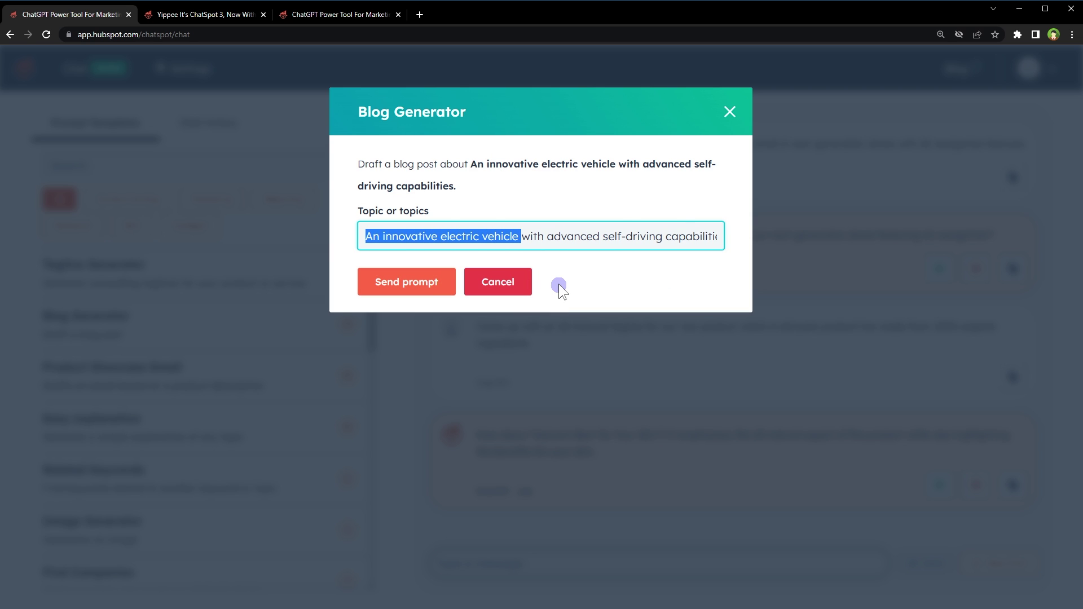
pyautogui.hotkey('ctrl', 'shift', 'Right')
pyautogui.hotkey('ctrl', 'shift', 'Right')
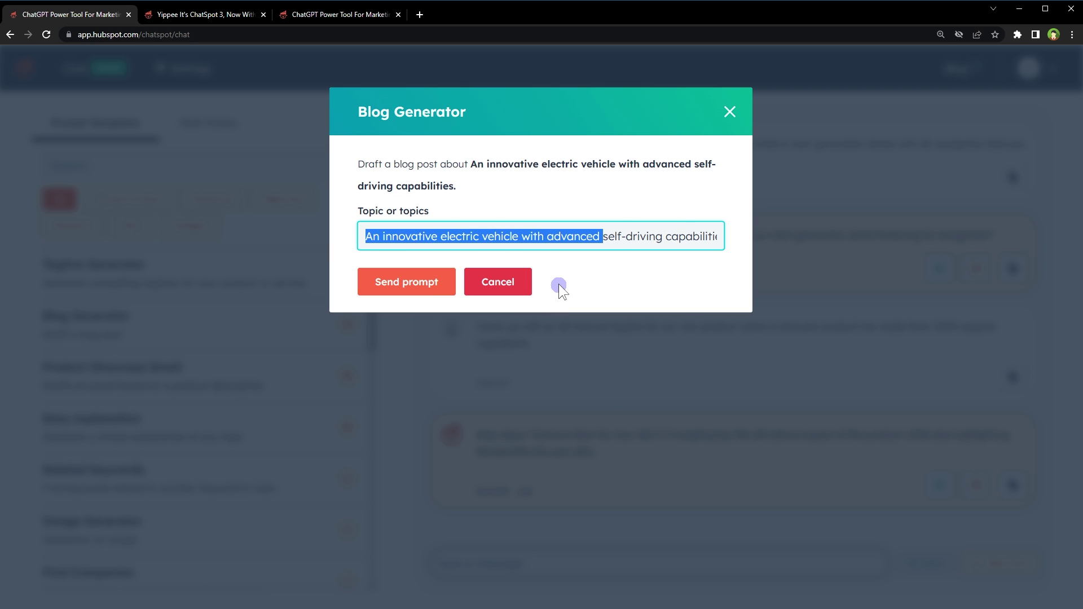
pyautogui.hotkey('ctrl', 'shift', 'Right')
pyautogui.hotkey('shift', 'End')
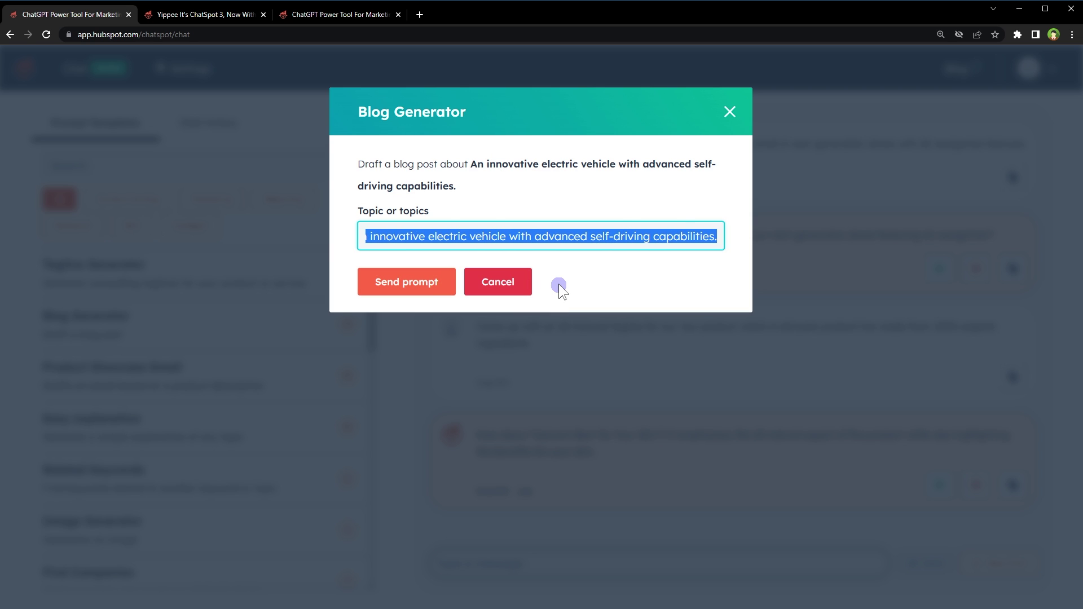
pyautogui.click(368, 291)
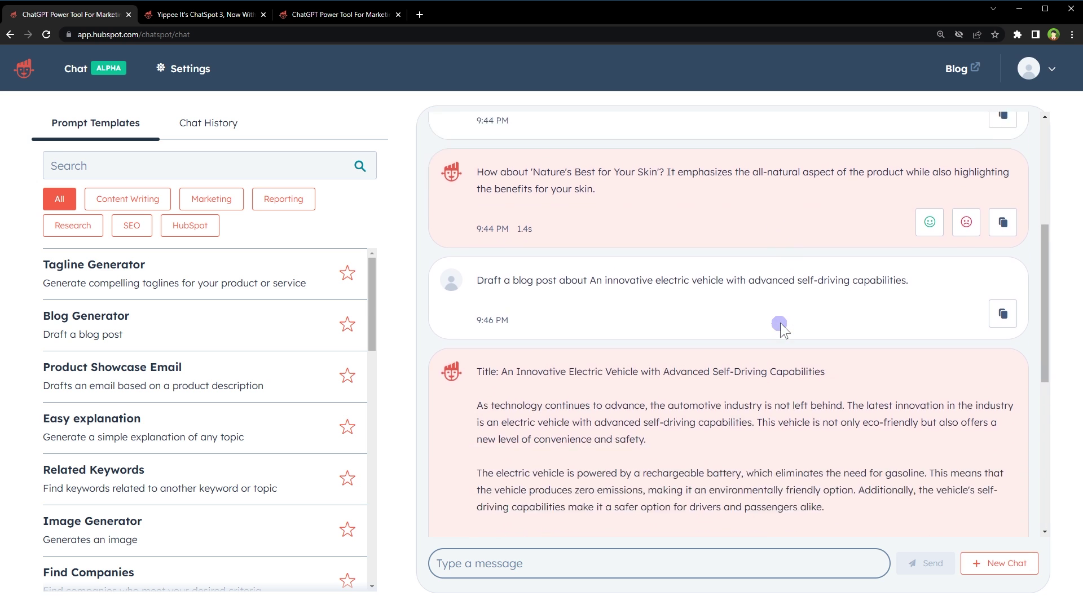
# Step: Read through the generated post 'An Innovative Electric Vehicle with Advanced Self-Driving Capabilities'
pyautogui.scroll(6, 780, 323)
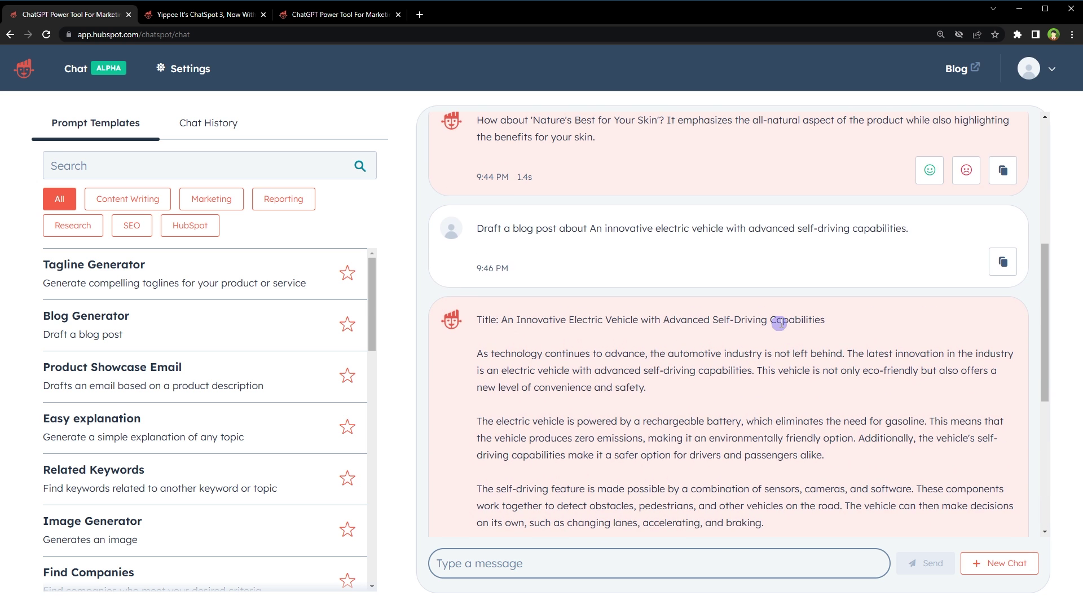
pyautogui.moveTo(501, 320); pyautogui.dragTo(848, 314)
pyautogui.click(651, 369)
pyautogui.moveTo(478, 354); pyautogui.dragTo(798, 458)
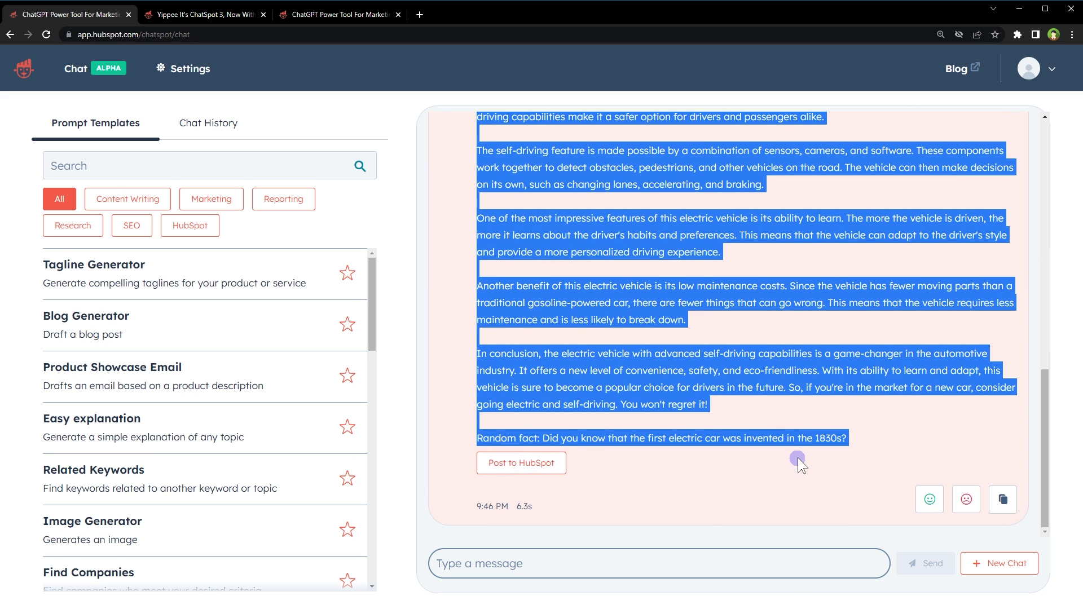
pyautogui.scroll(10, 863, 438)
pyautogui.scroll(-5, 953, 502)
pyautogui.click(953, 502)
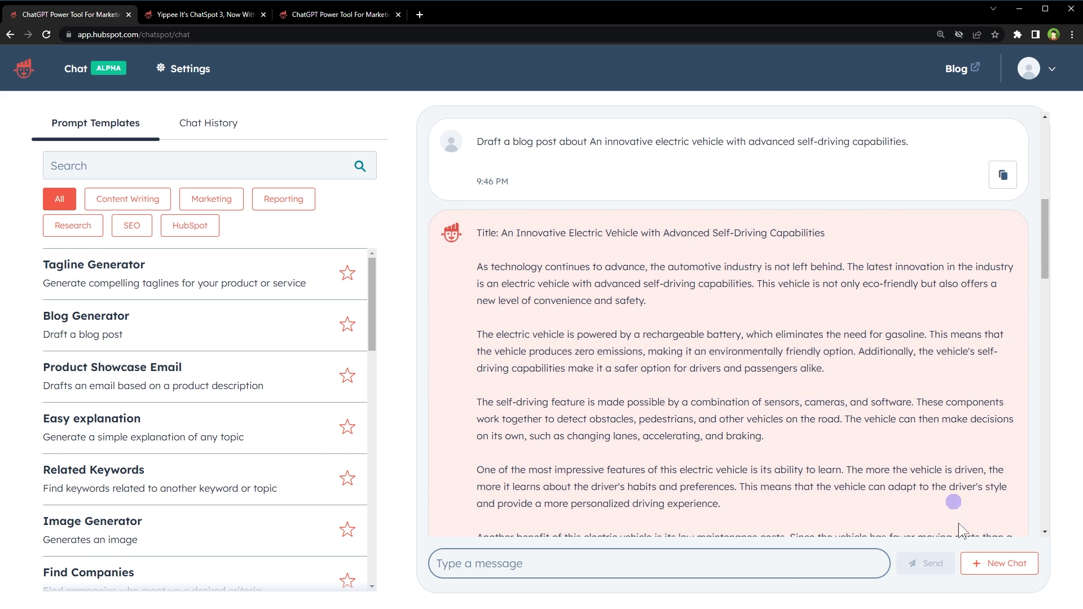
# Step: In a new chat, send the 1000-word prompt edited to say 'post or article' and review the result
pyautogui.click(998, 564)
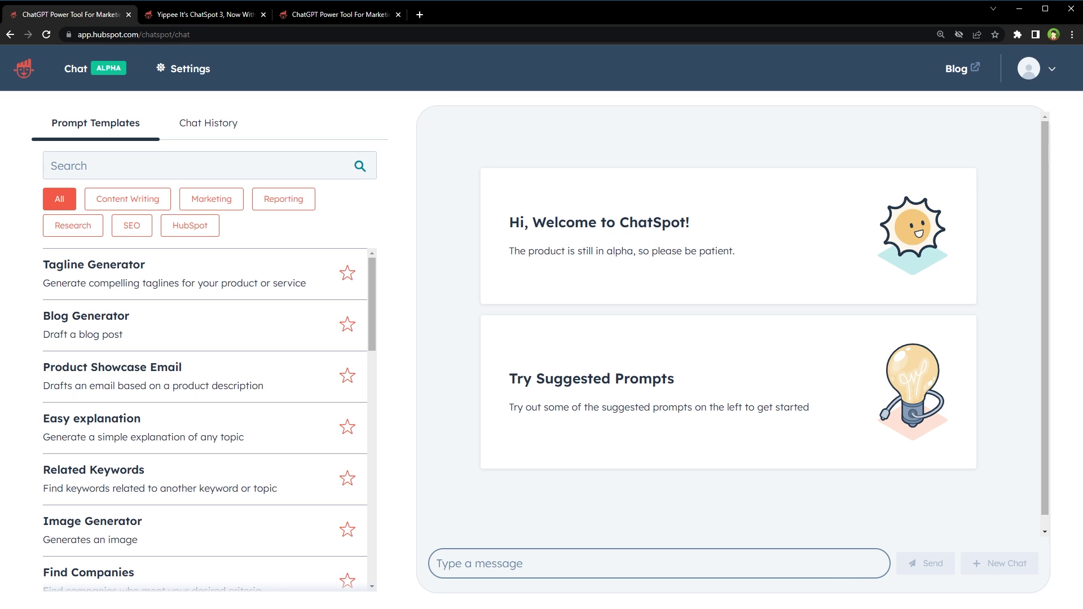
pyautogui.click(585, 571)
pyautogui.write('Generate a blog post containing 1000 words about, "Driving into the Future: Understanding the Rise of Electric, Self-Driving Vehicles."')
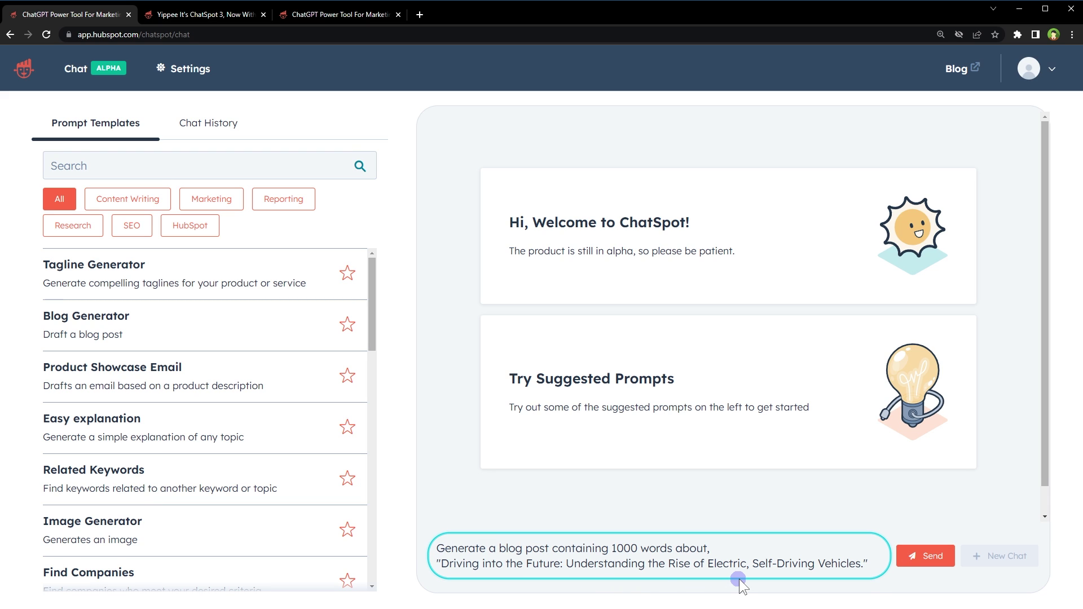
pyautogui.write('or artic')
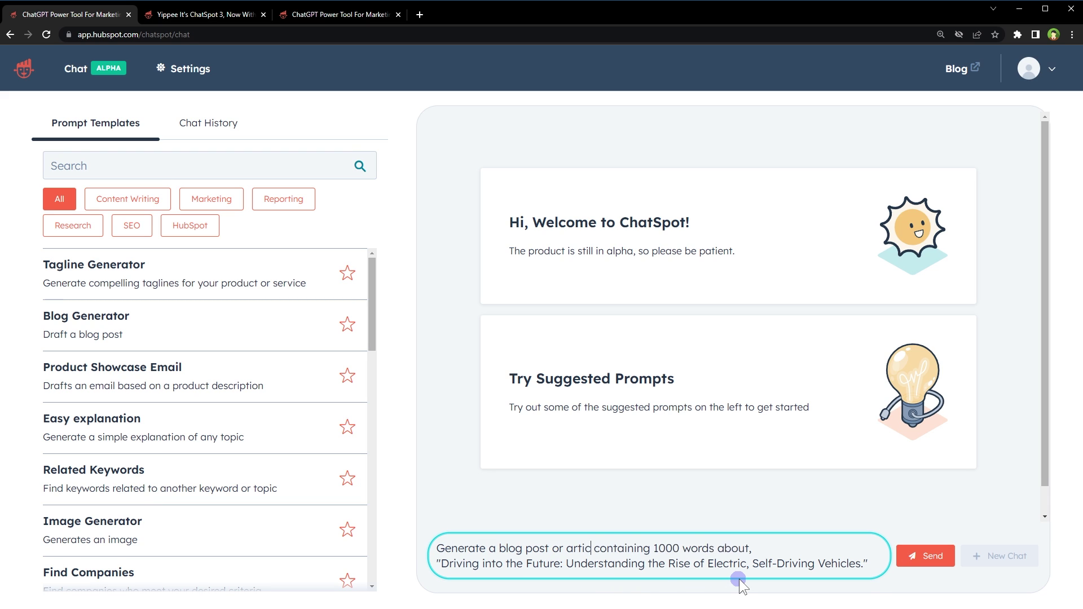
pyautogui.write('le')
pyautogui.hotkey('ctrl', 'shift', 'Left')
pyautogui.hotkey('ctrl', 'shift', 'Left')
pyautogui.press('Right')
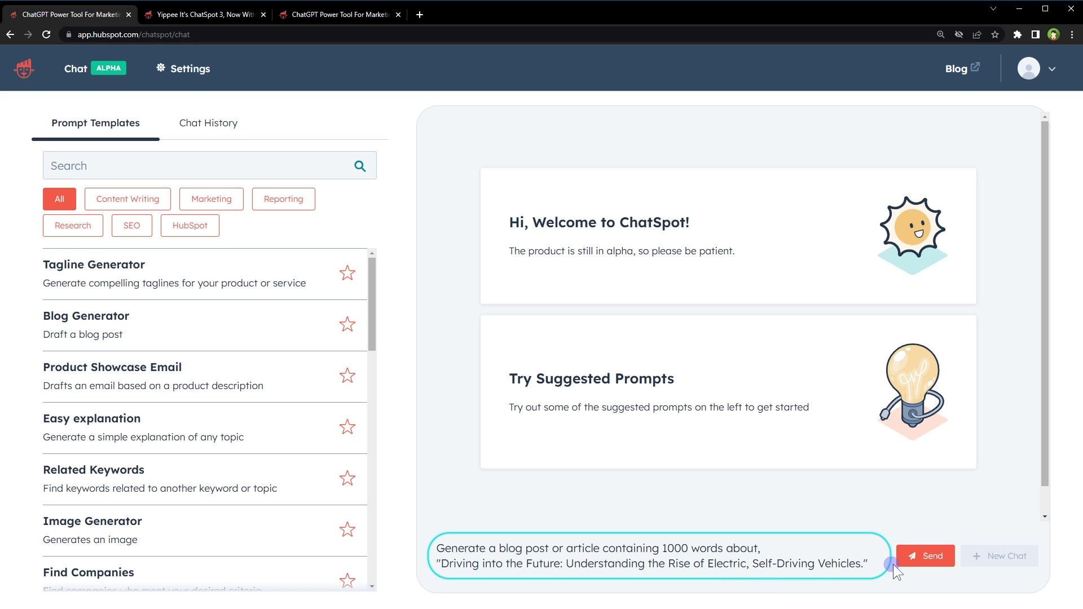
pyautogui.click(925, 556)
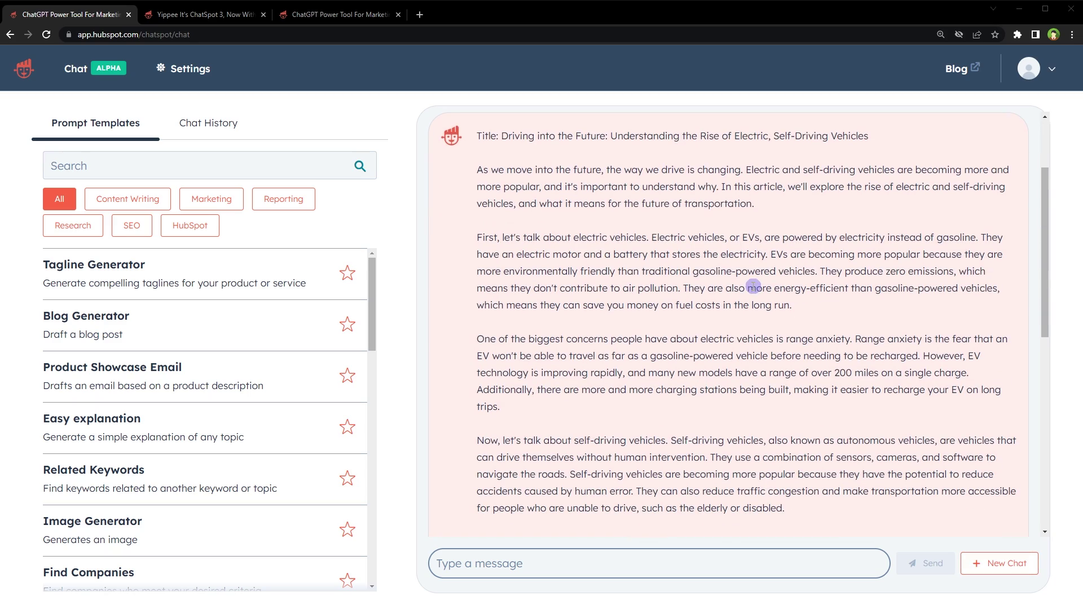
pyautogui.scroll(2, 750, 285)
pyautogui.scroll(-6, 753, 287)
pyautogui.scroll(-5, 756, 290)
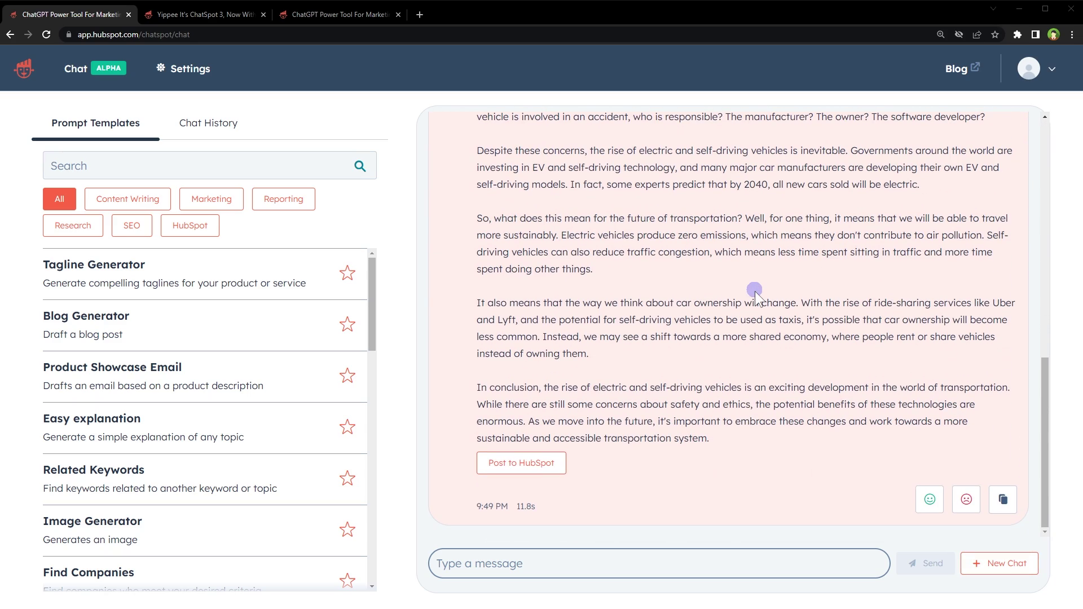
pyautogui.scroll(10, 757, 284)
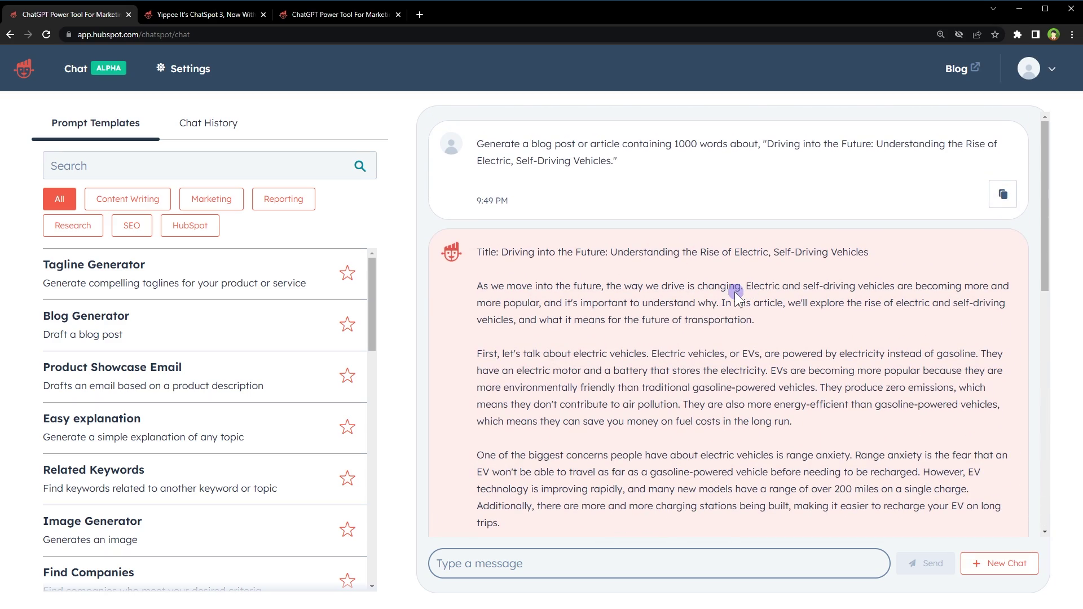
pyautogui.scroll(-1, 240, 398)
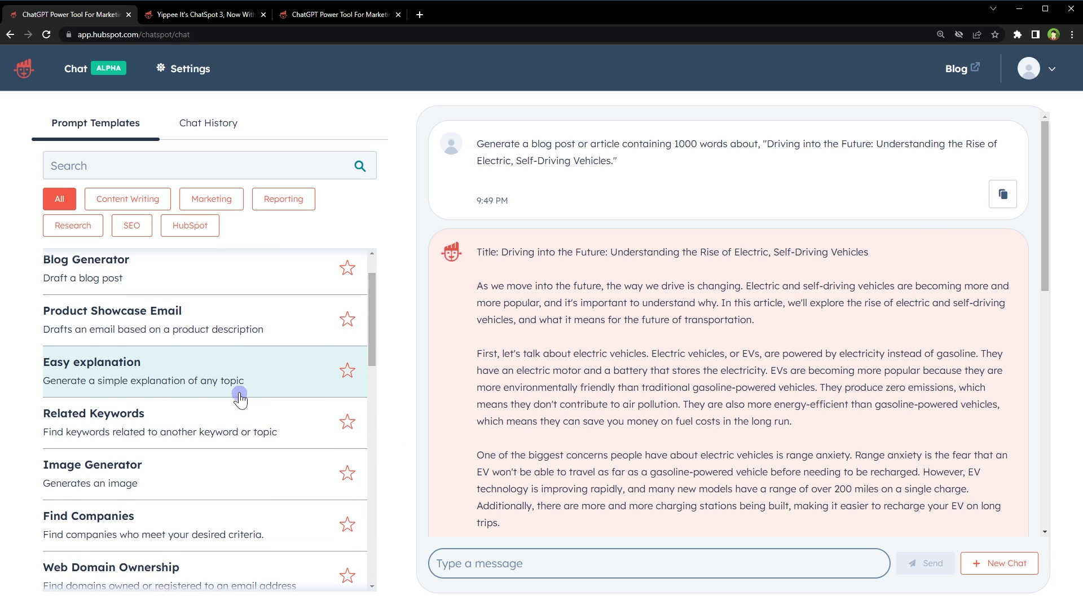
pyautogui.scroll(-1, 248, 409)
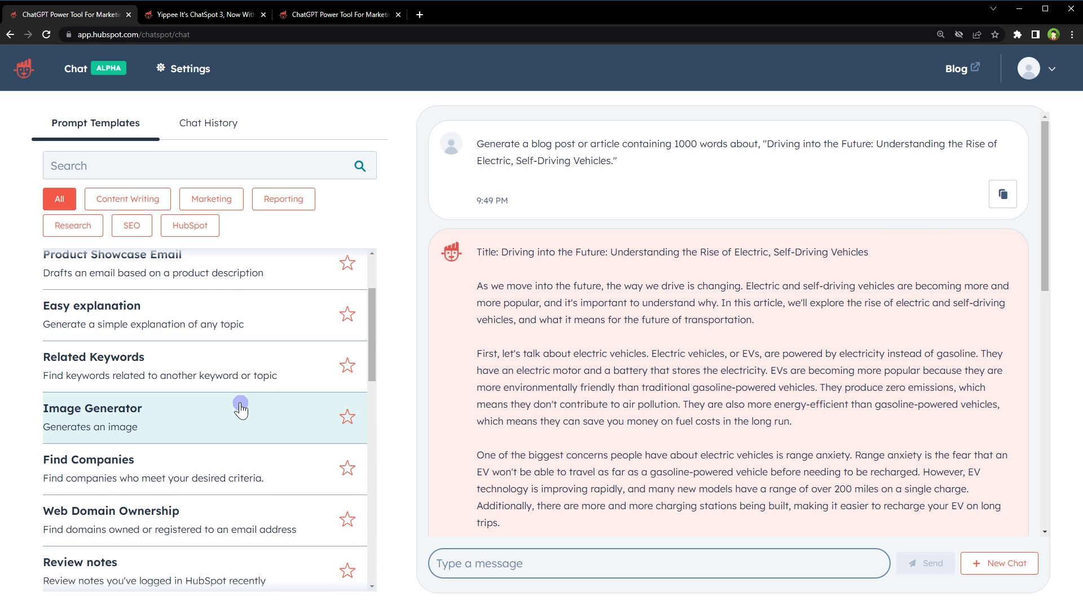
pyautogui.scroll(-1, 241, 408)
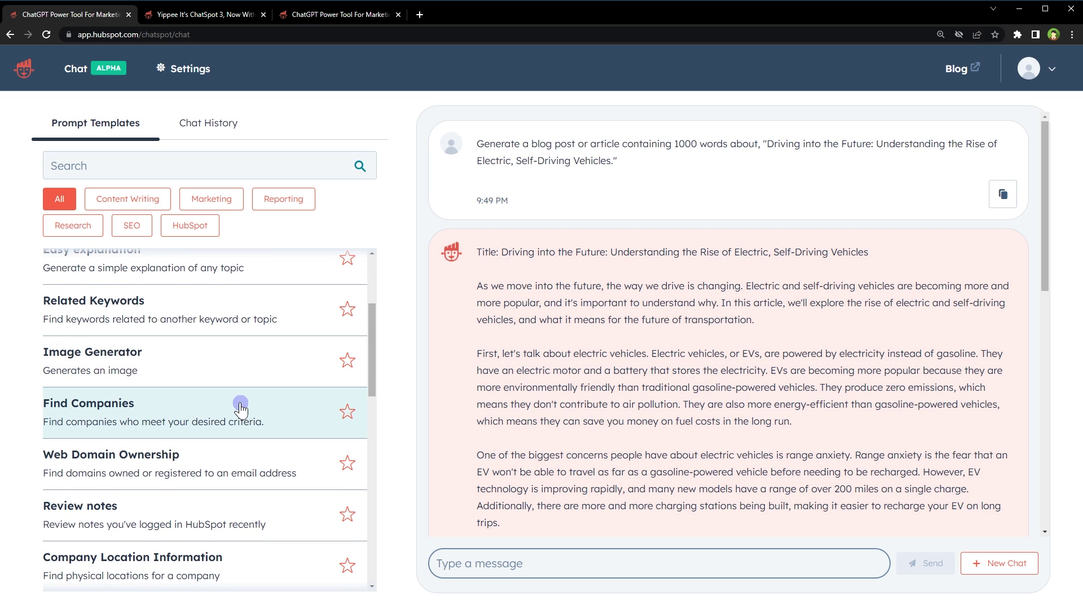
pyautogui.scroll(-2, 241, 409)
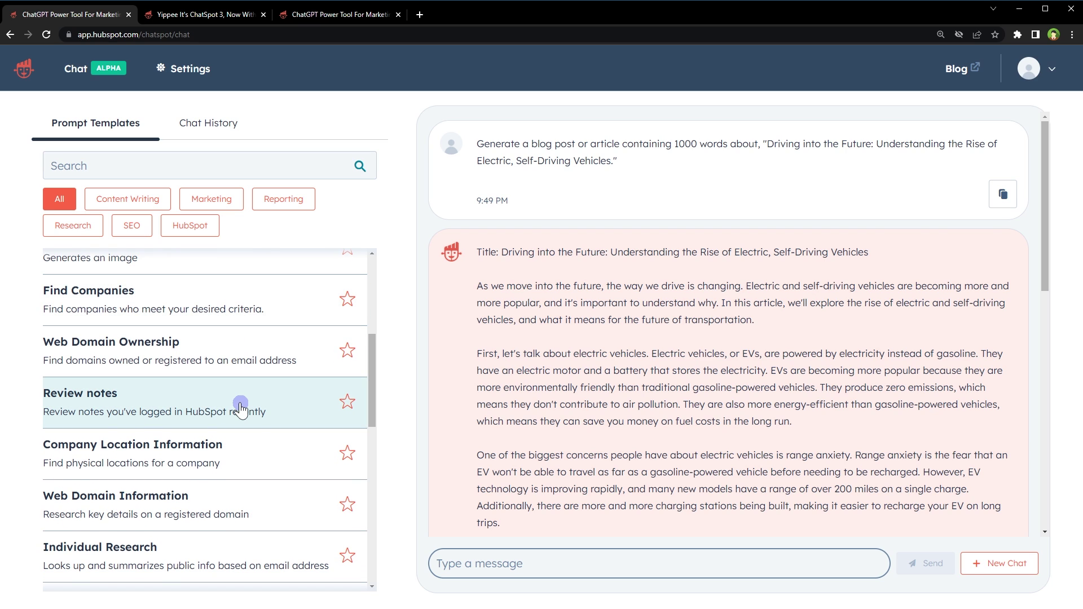
pyautogui.scroll(-1, 241, 408)
pyautogui.scroll(-1, 241, 408)
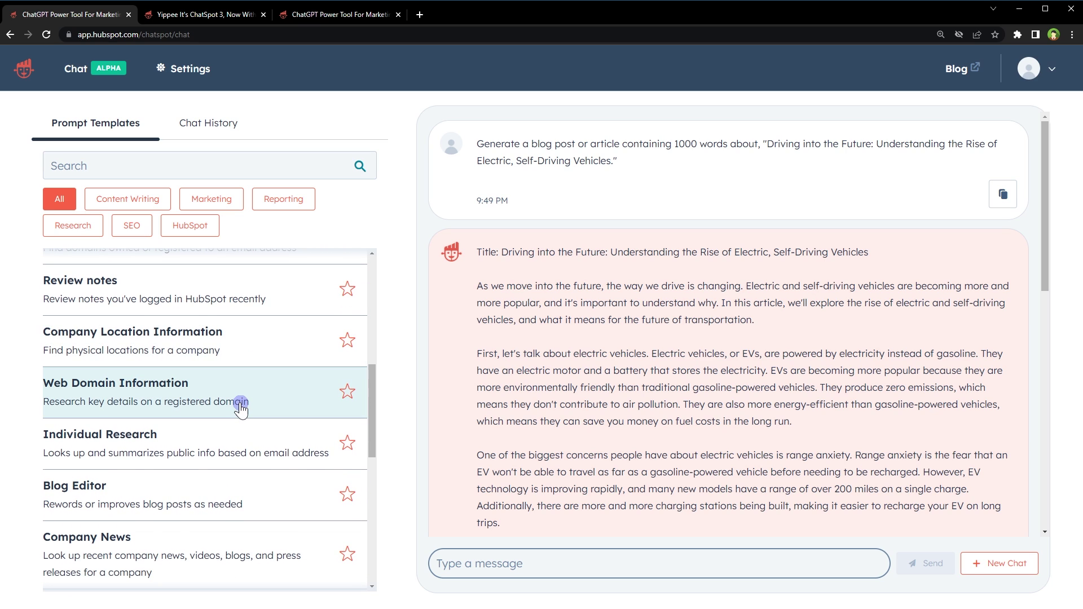
pyautogui.scroll(-3, 241, 408)
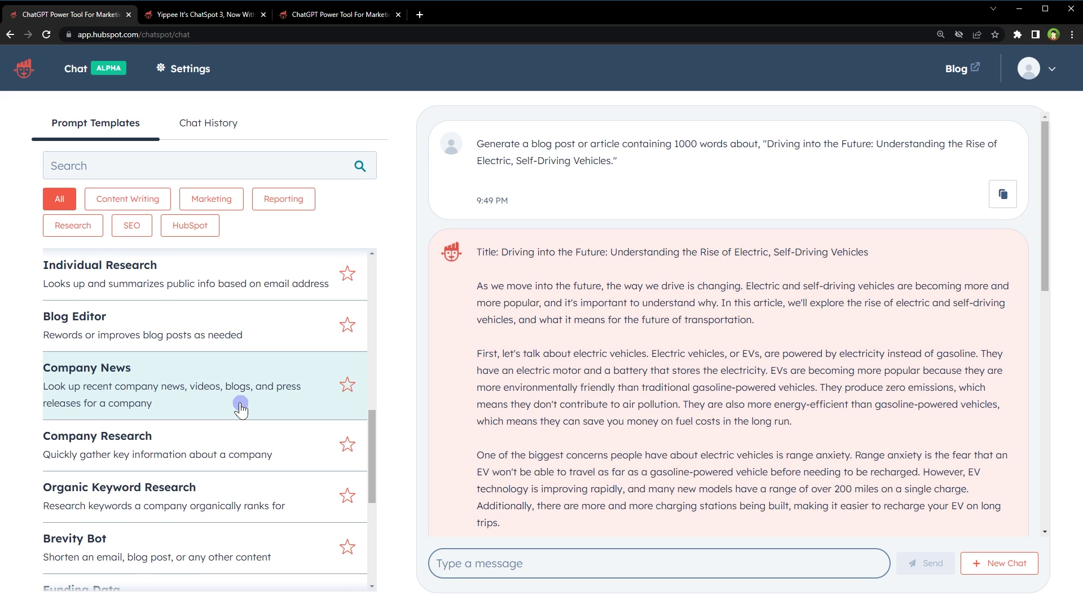
pyautogui.scroll(-4, 241, 407)
pyautogui.scroll(-1, 241, 408)
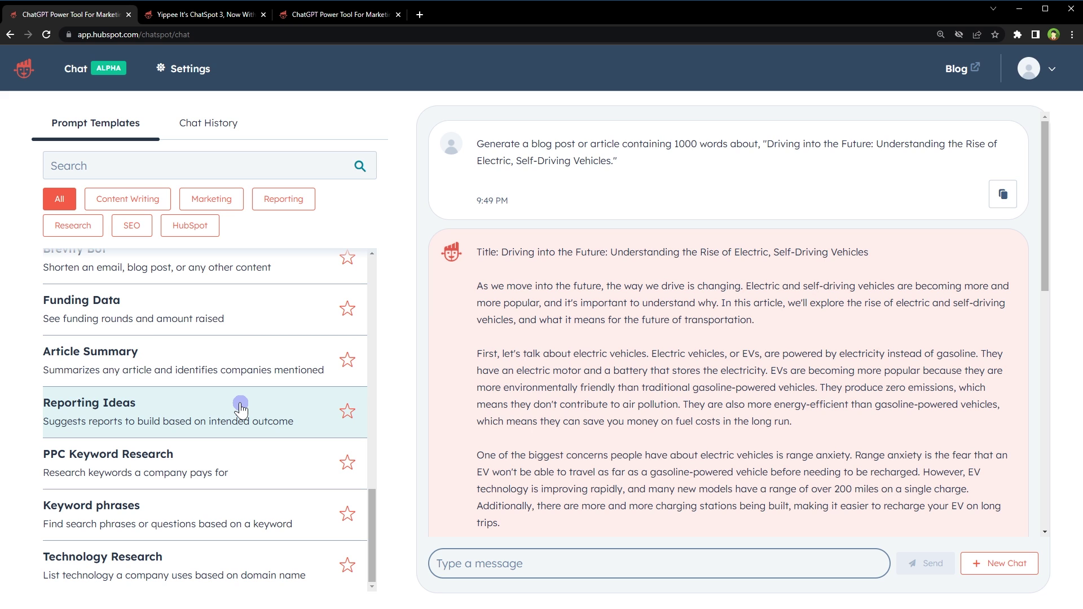
pyautogui.scroll(14, 241, 407)
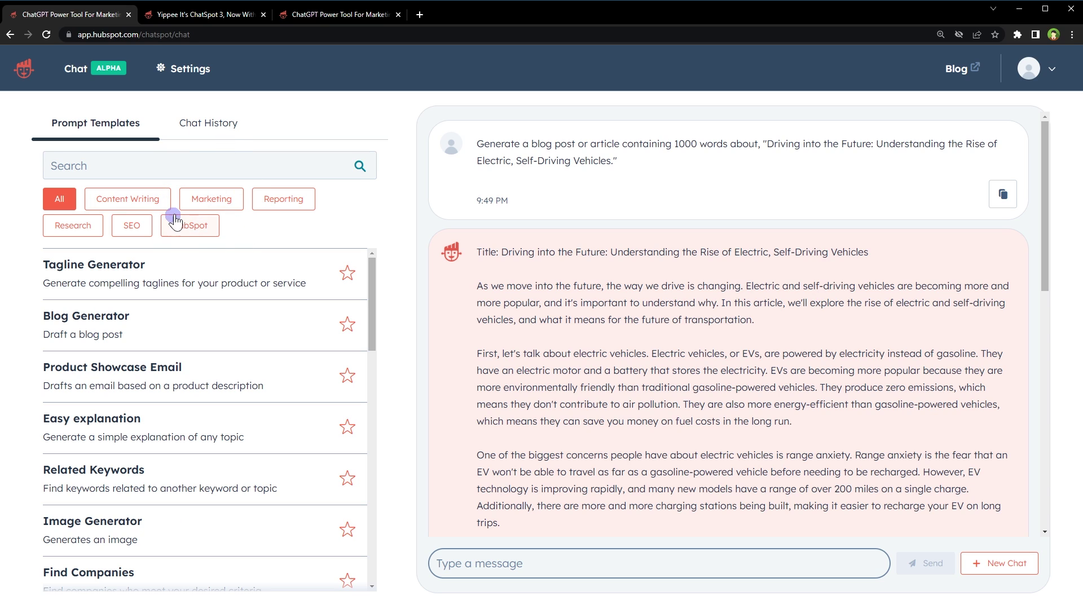
pyautogui.click(541, 560)
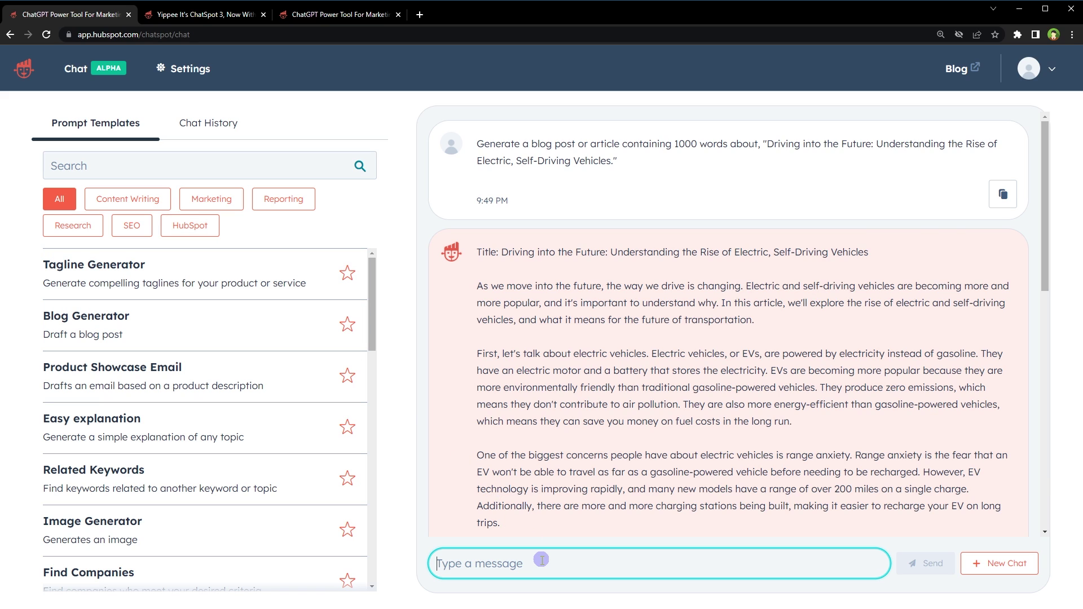